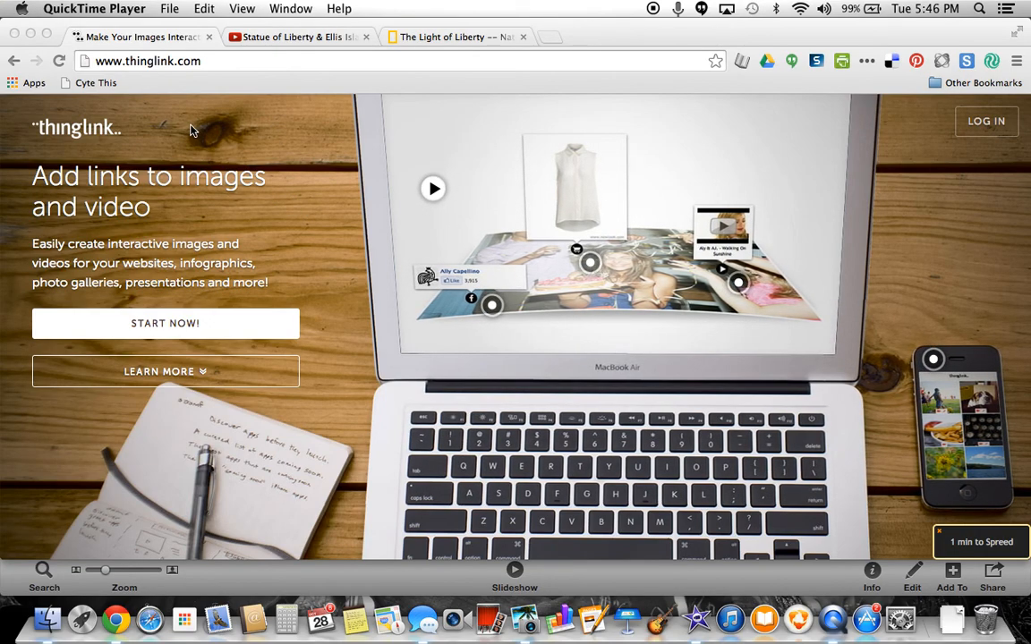
- Log in to ThingLink with the account e-mail and password
left_click(200, 61)
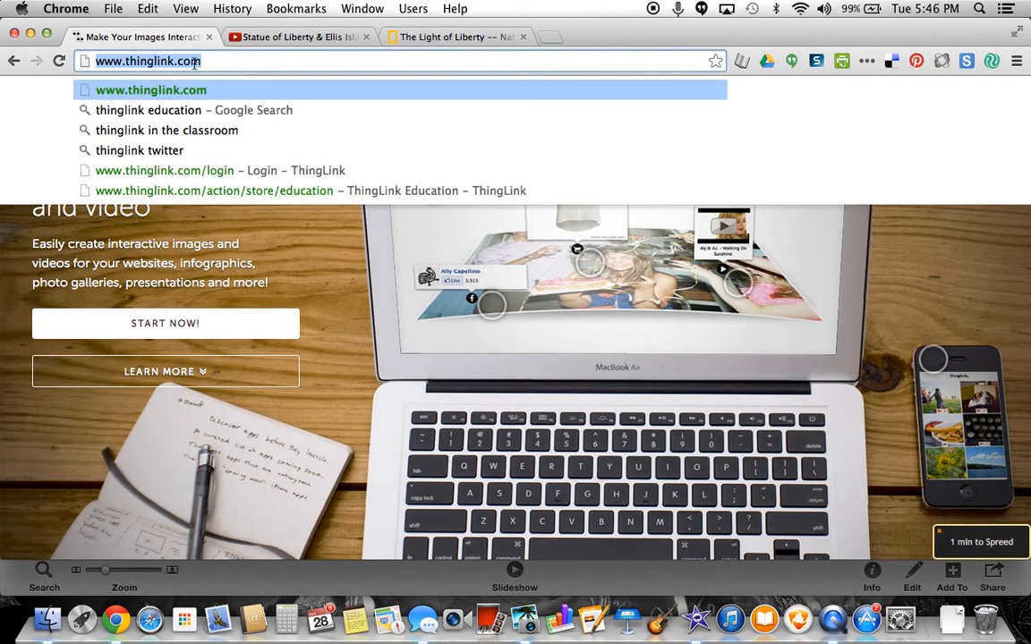
left_click(273, 229)
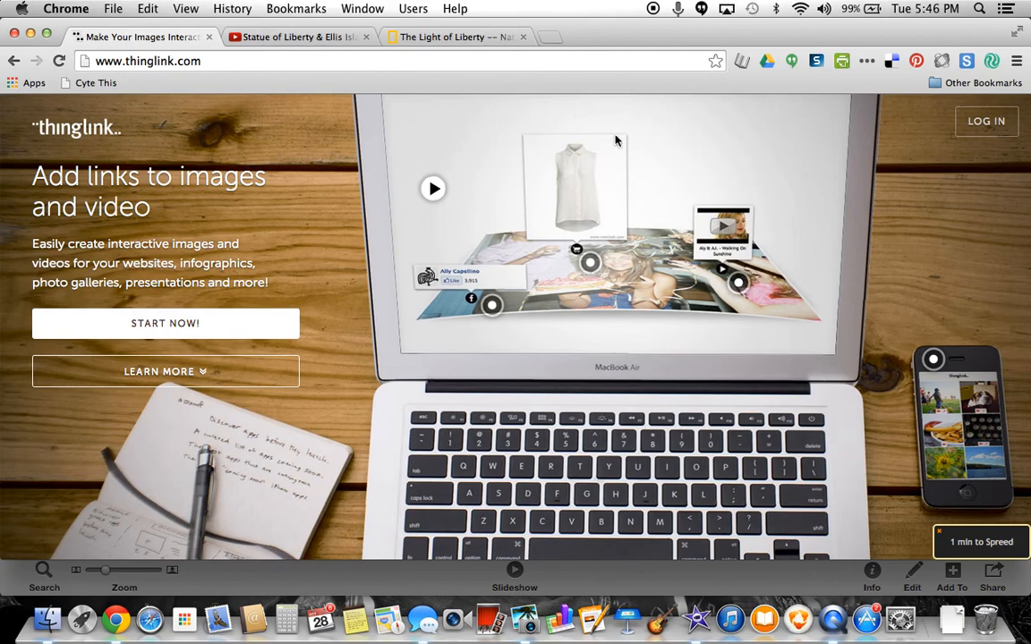
left_click(985, 124)
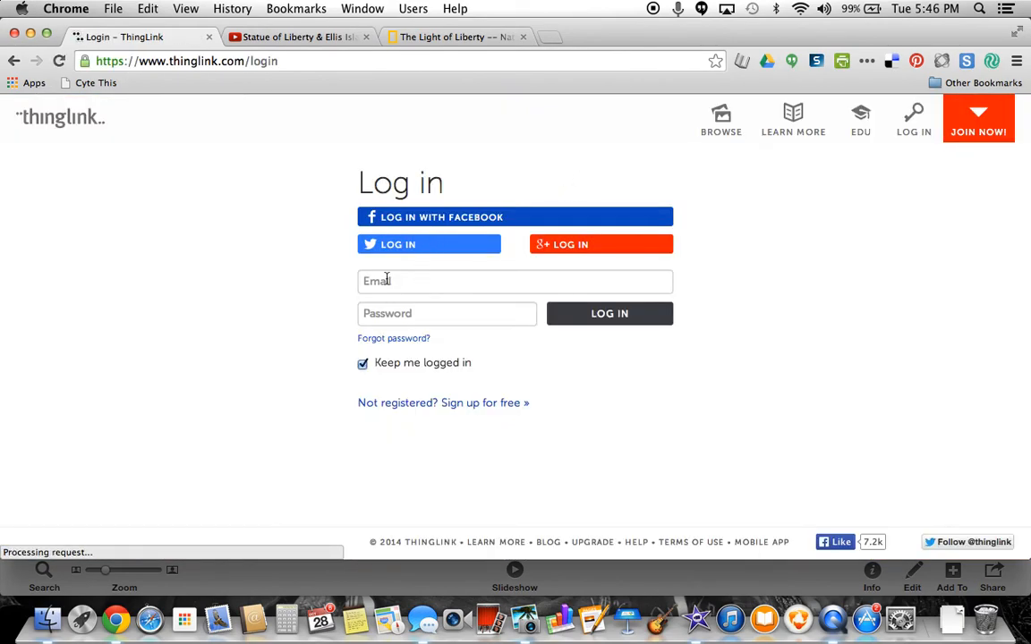
left_click(382, 280)
type("rader")
key("Down")
key("Tab")
type("•••")
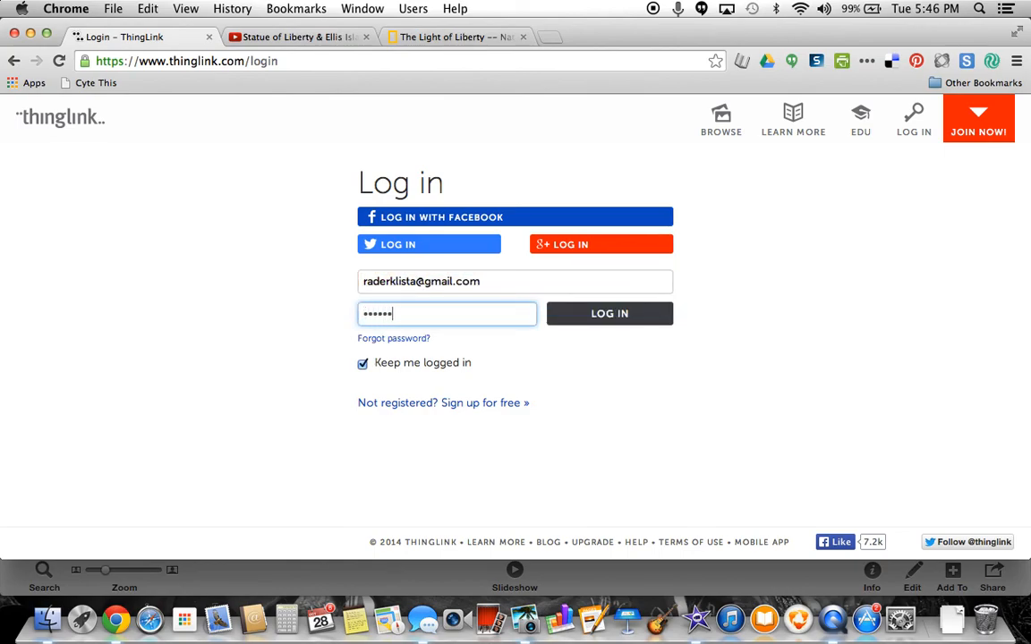
type("•••")
left_click(584, 324)
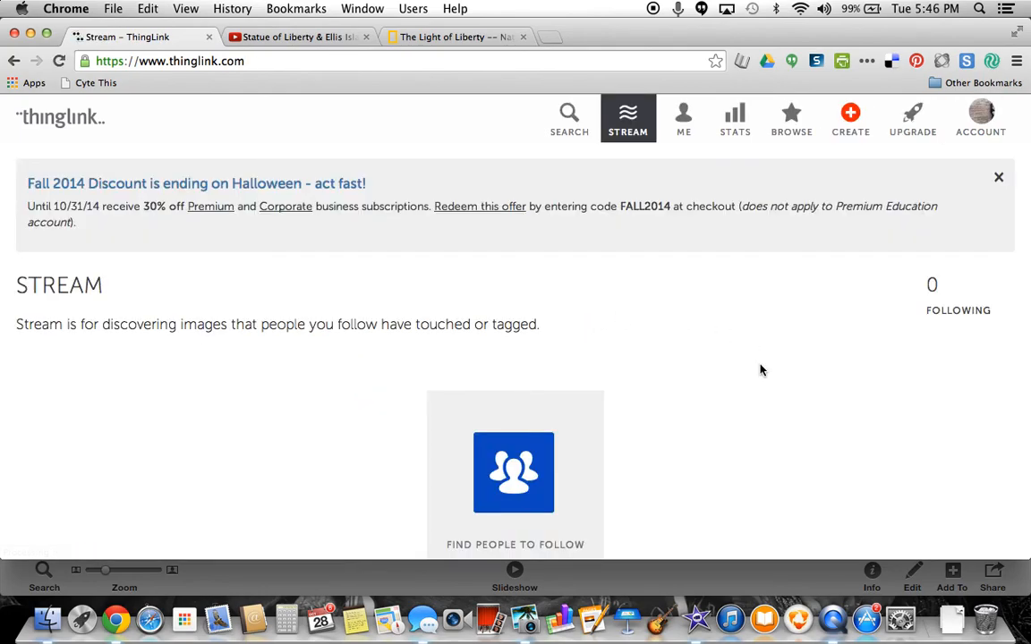
- Look over the stream page, and open the account's own profile to review its images
scroll(692, 402, "down", 2)
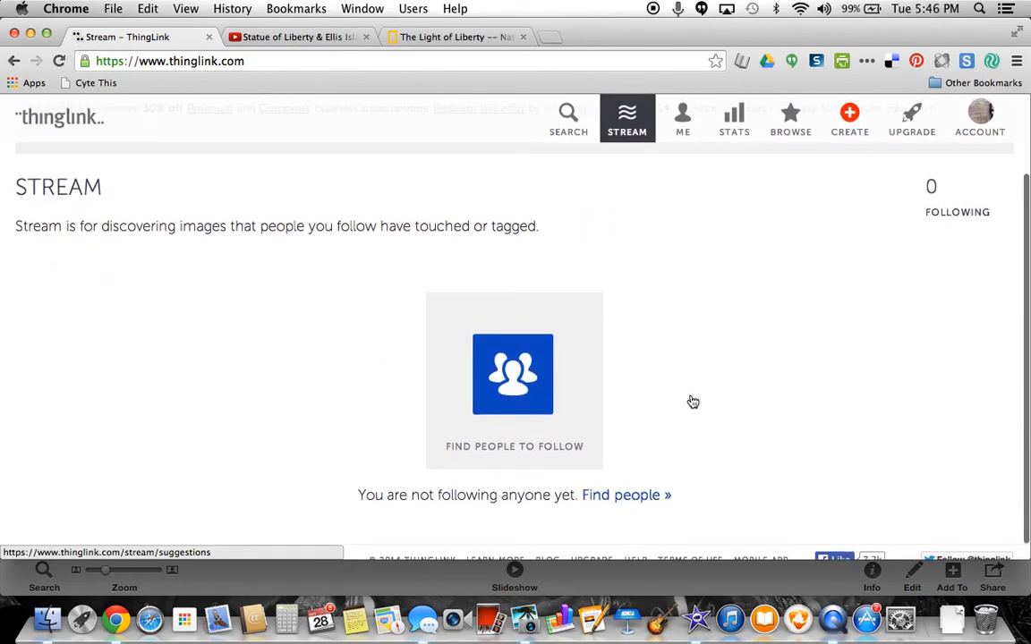
scroll(693, 402, "up", 1)
scroll(689, 333, "up", 1)
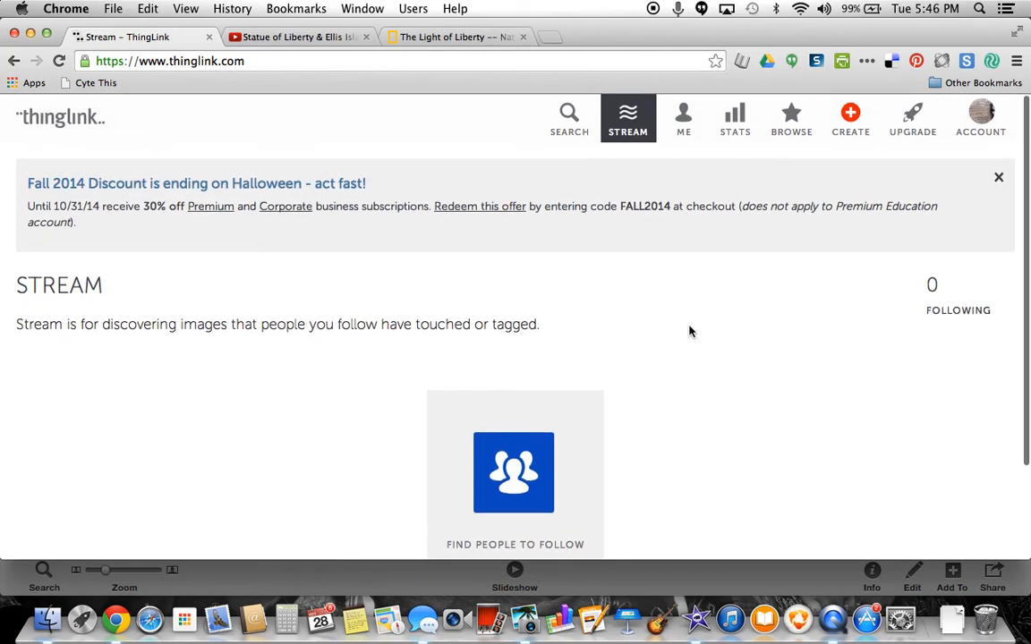
left_click(680, 120)
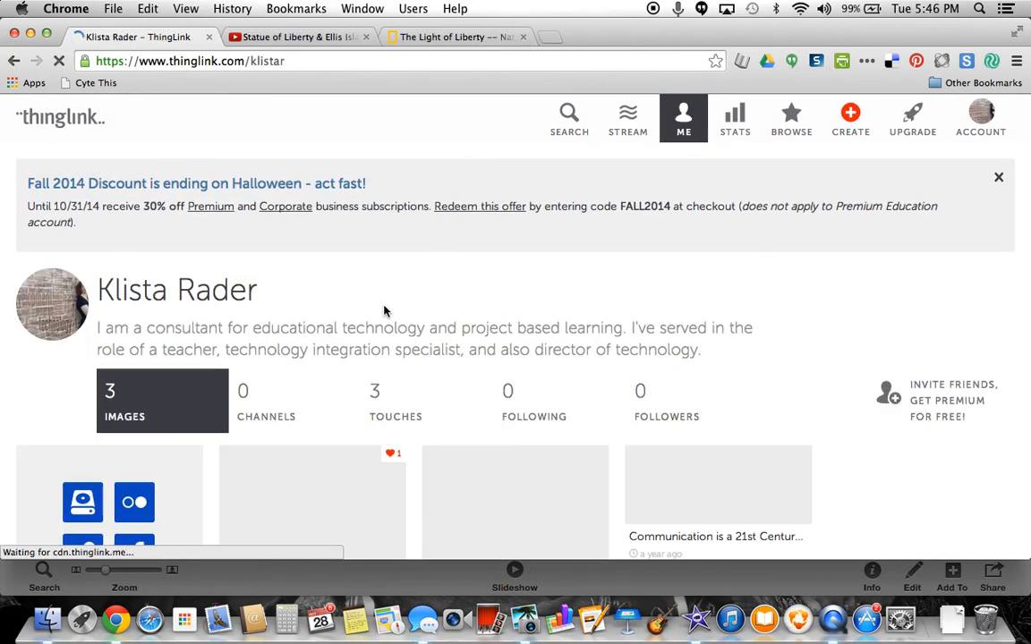
scroll(355, 326, "down", 3)
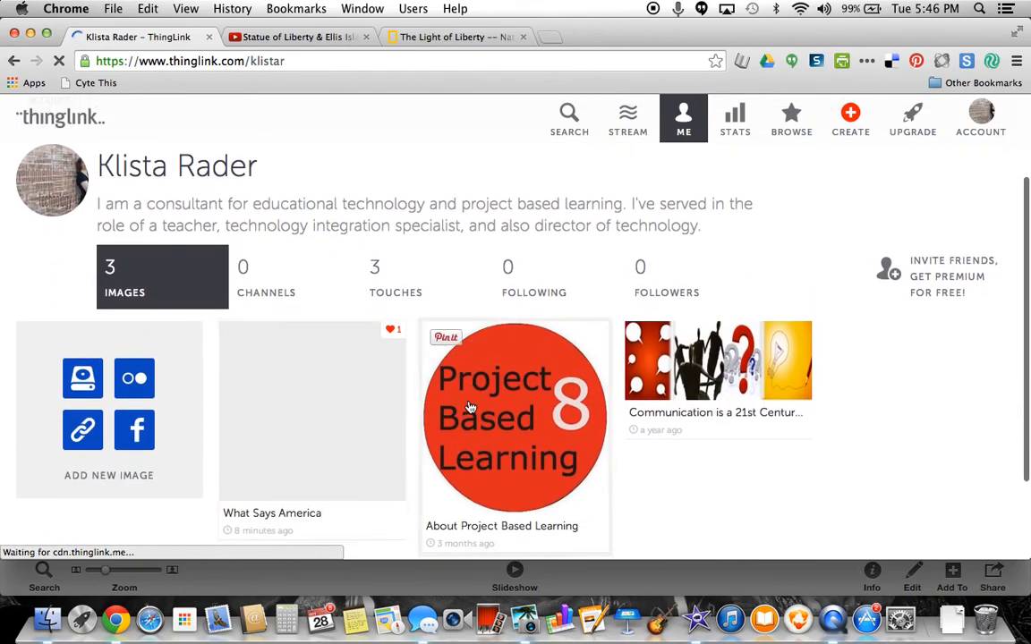
scroll(448, 431, "down", 1)
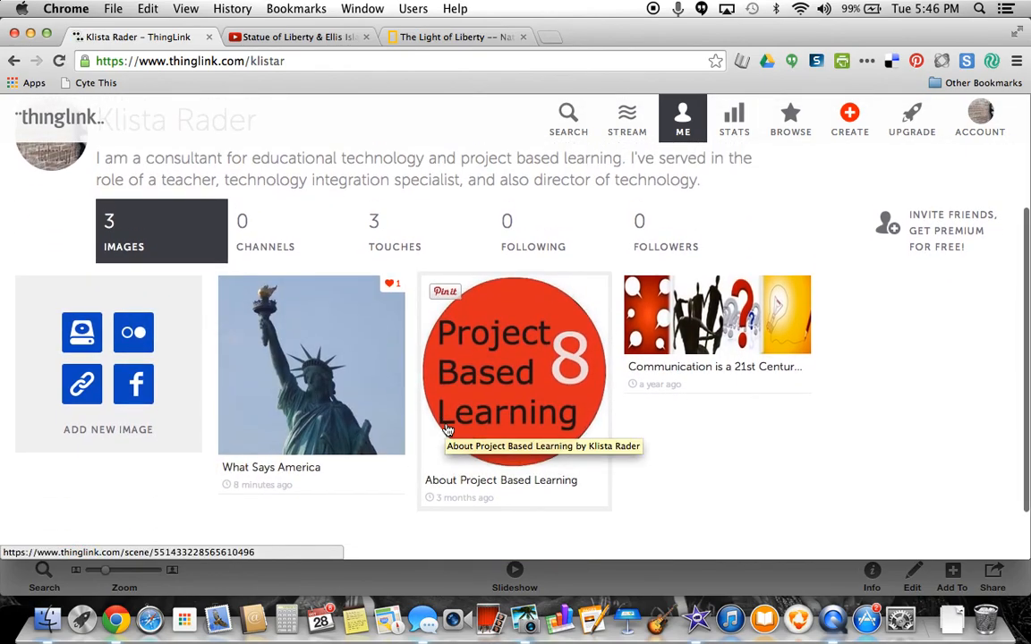
- Open the "Communication is a 21st Century Skill" image and examine the links and videos behind its tags
left_click(669, 322)
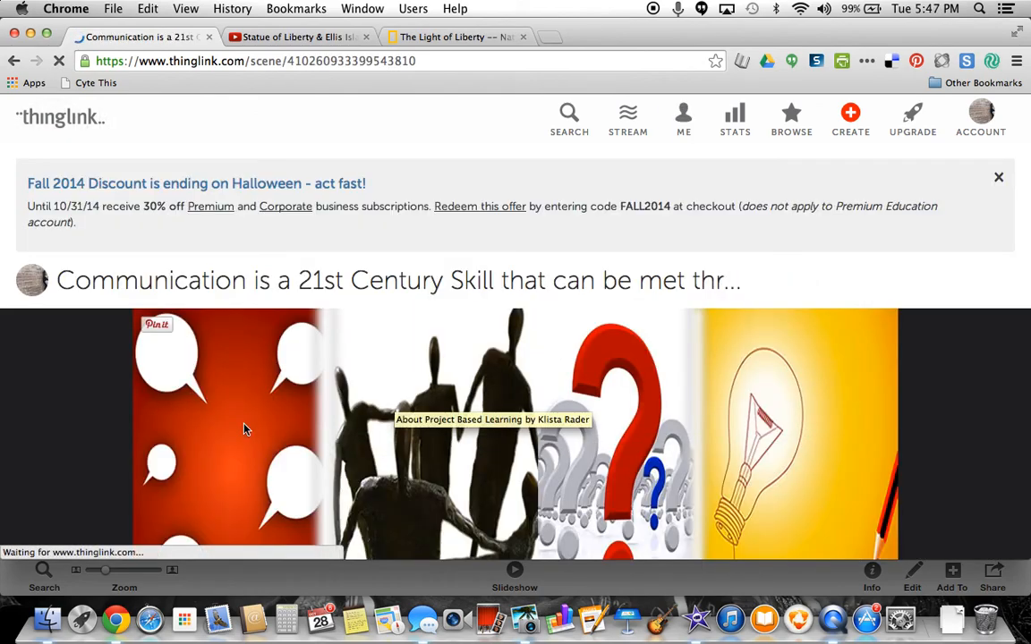
scroll(179, 411, "down", 3)
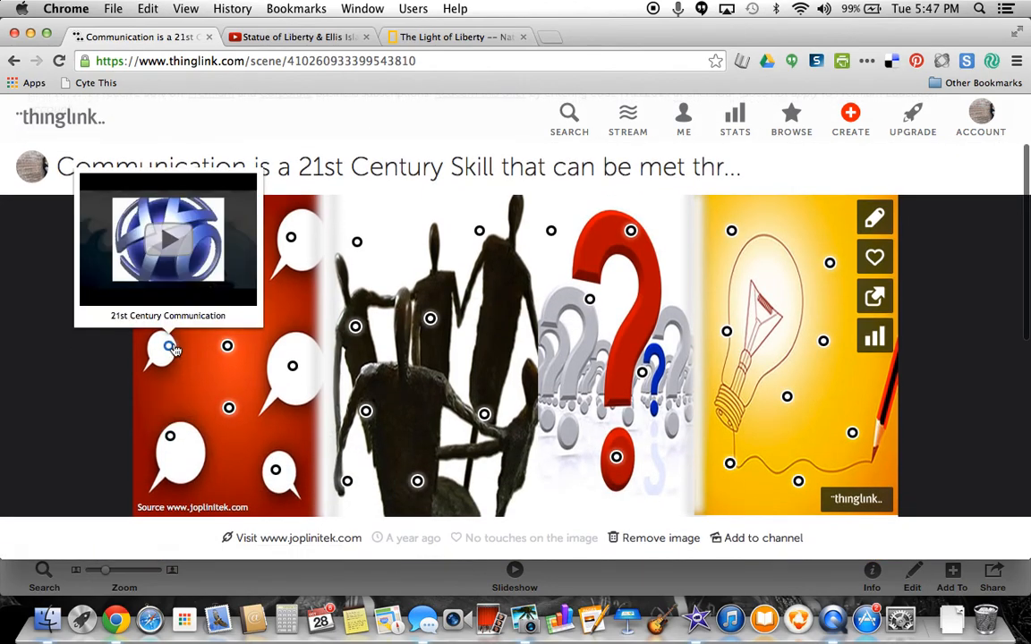
mouse_move(226, 350)
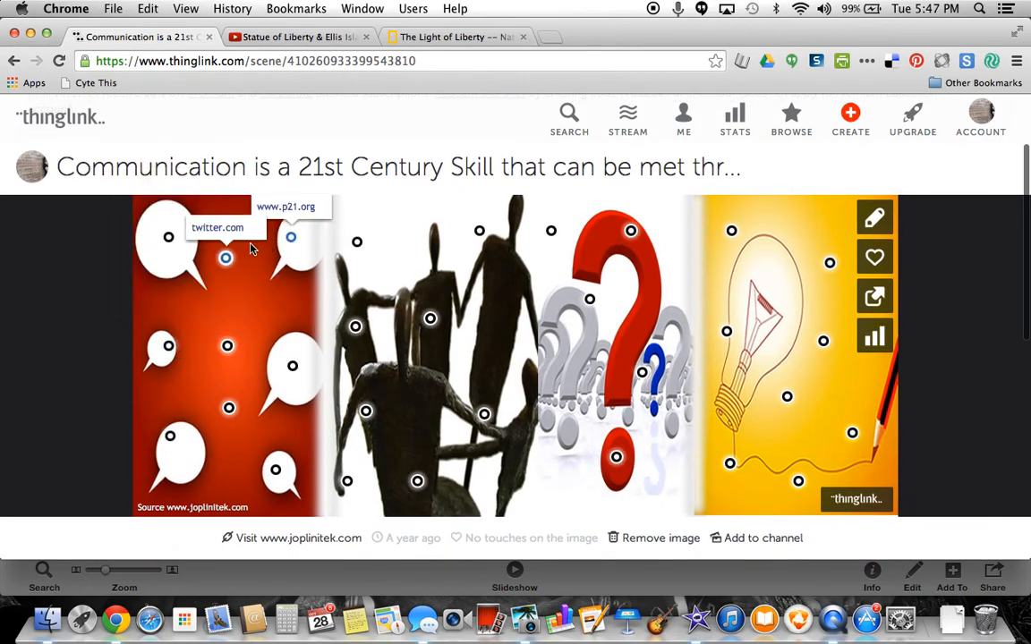
mouse_move(170, 243)
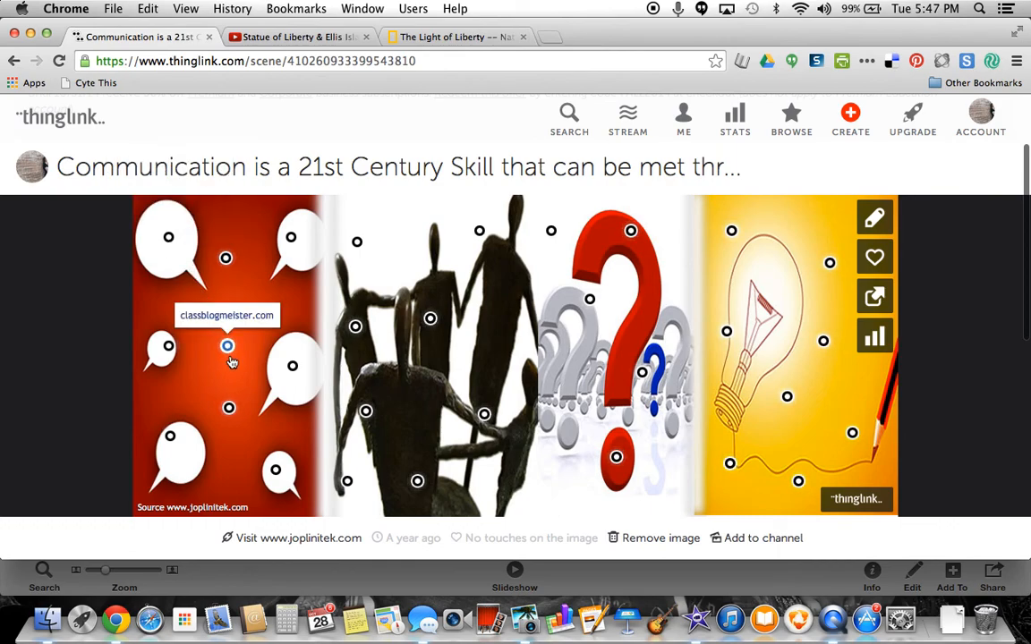
mouse_move(293, 370)
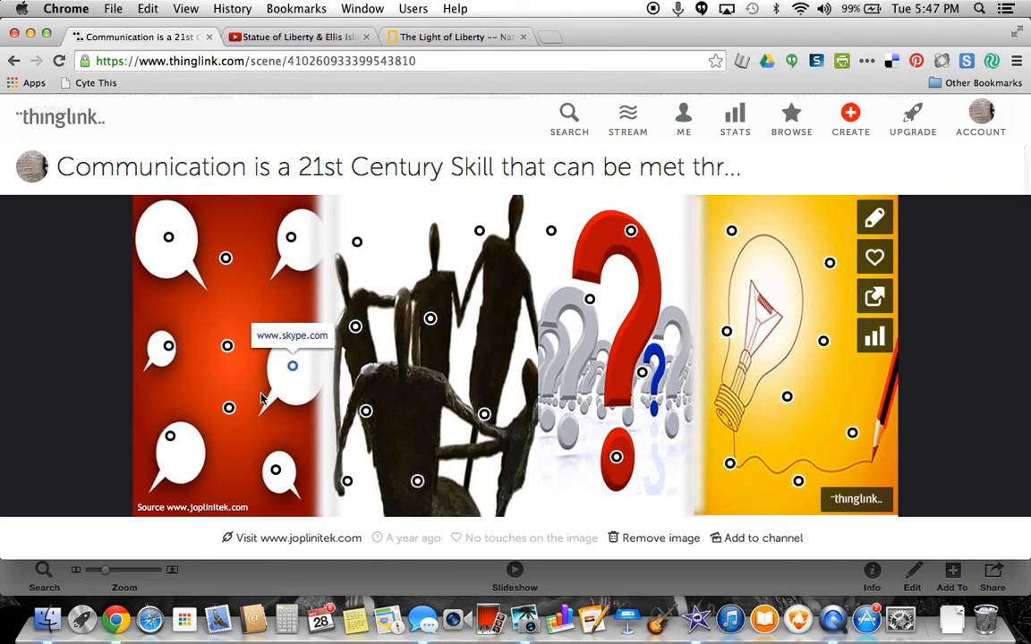
mouse_move(230, 415)
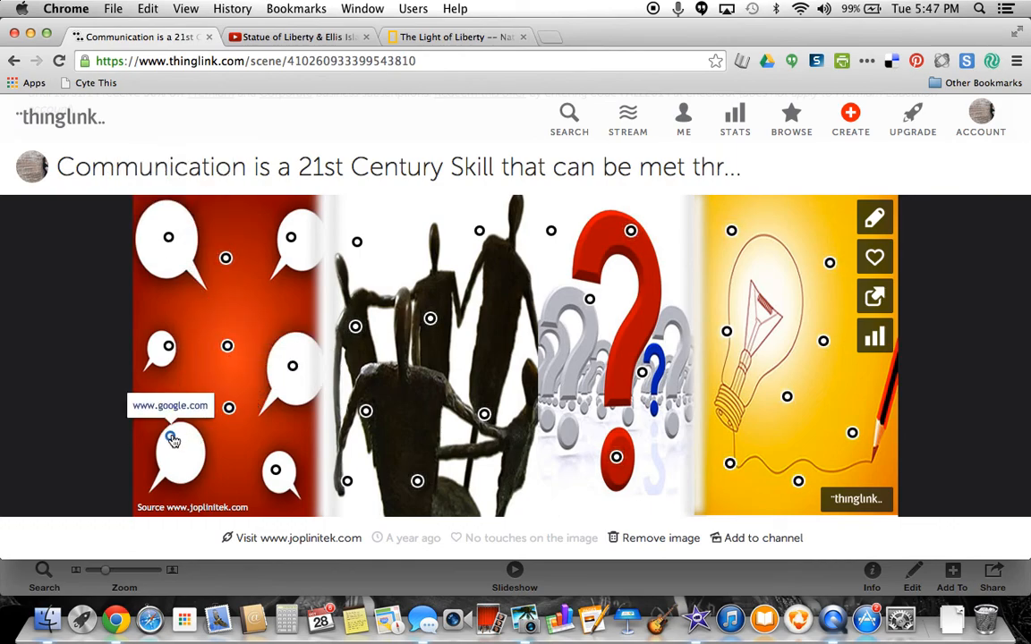
mouse_move(168, 352)
mouse_move(279, 477)
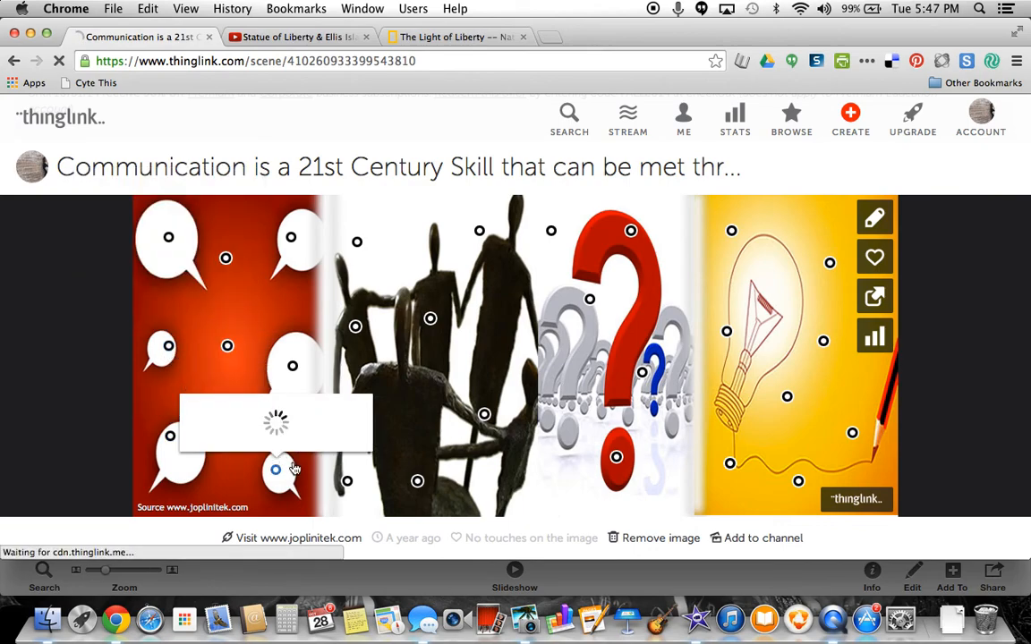
mouse_move(430, 333)
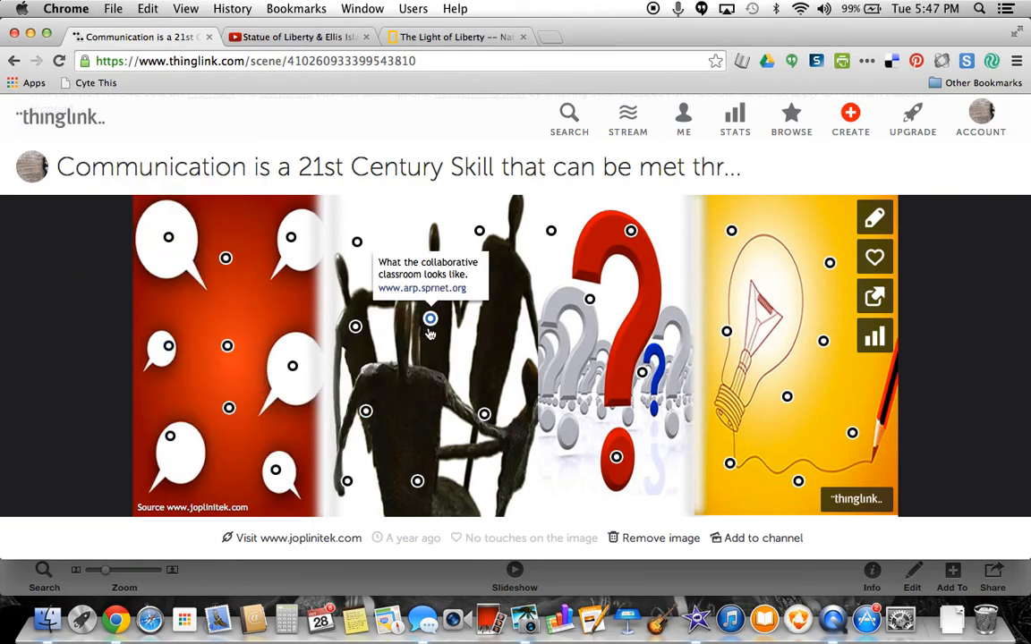
mouse_move(369, 329)
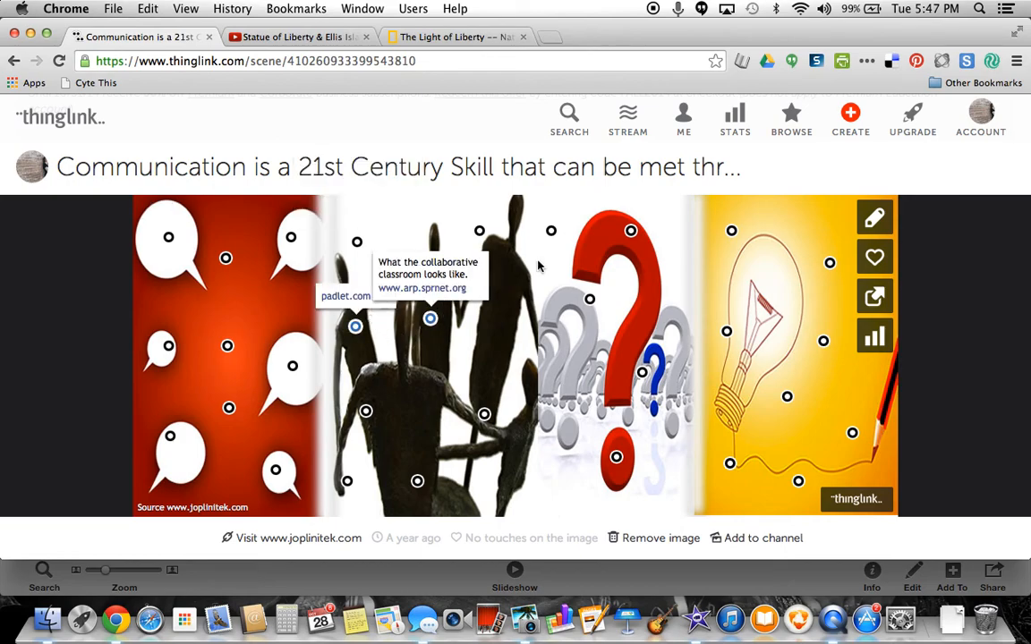
- Create a new interactive image by uploading the Statue of Liberty photo DSCN0045 from the New York album in Photos
left_click(848, 131)
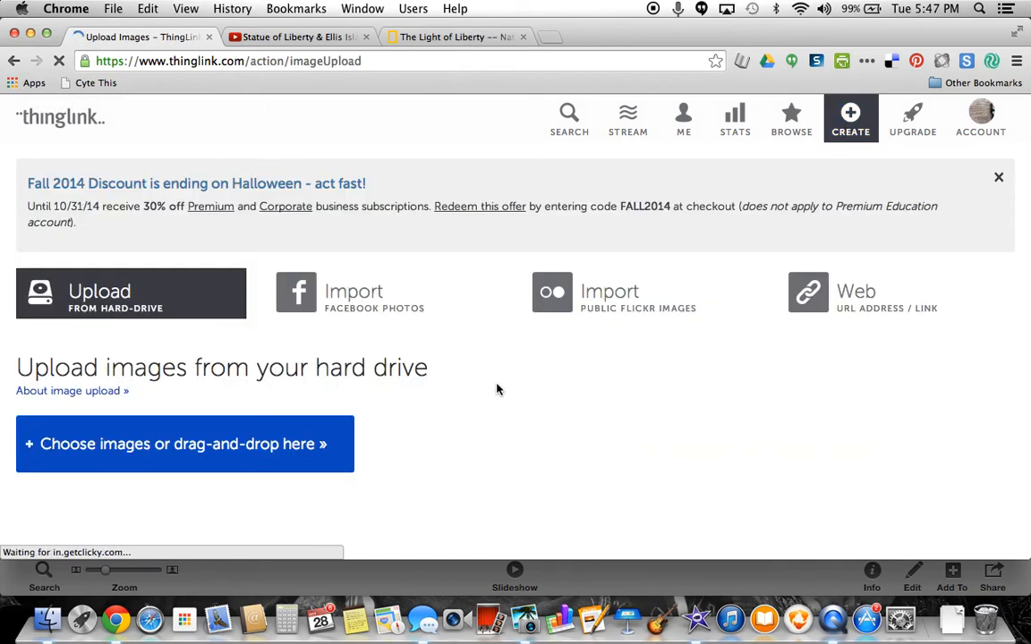
scroll(494, 387, "down", 3)
scroll(494, 388, "up", 2)
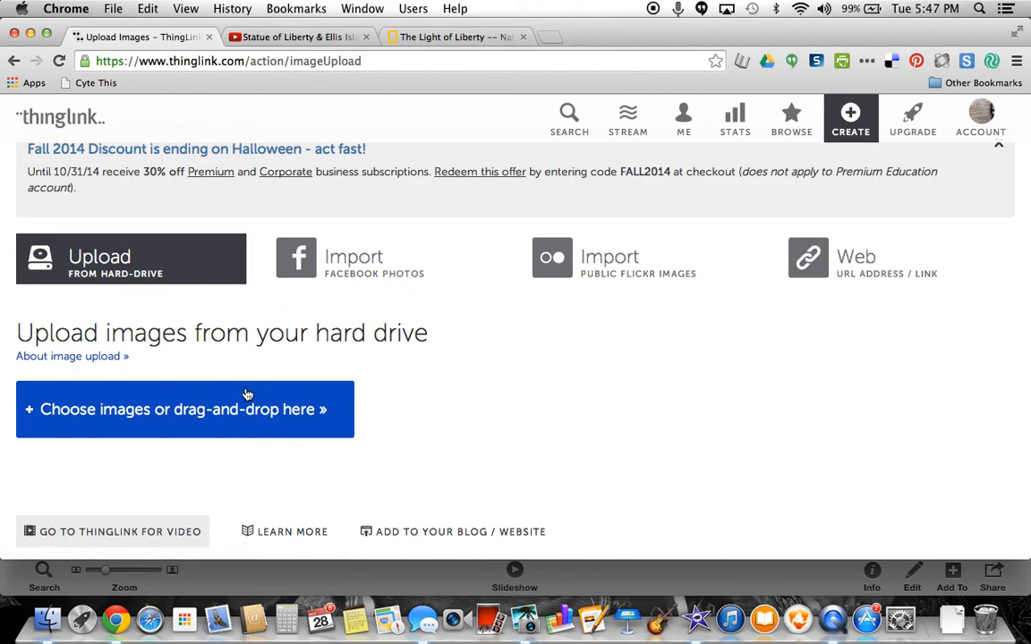
left_click(209, 424)
left_click(284, 291)
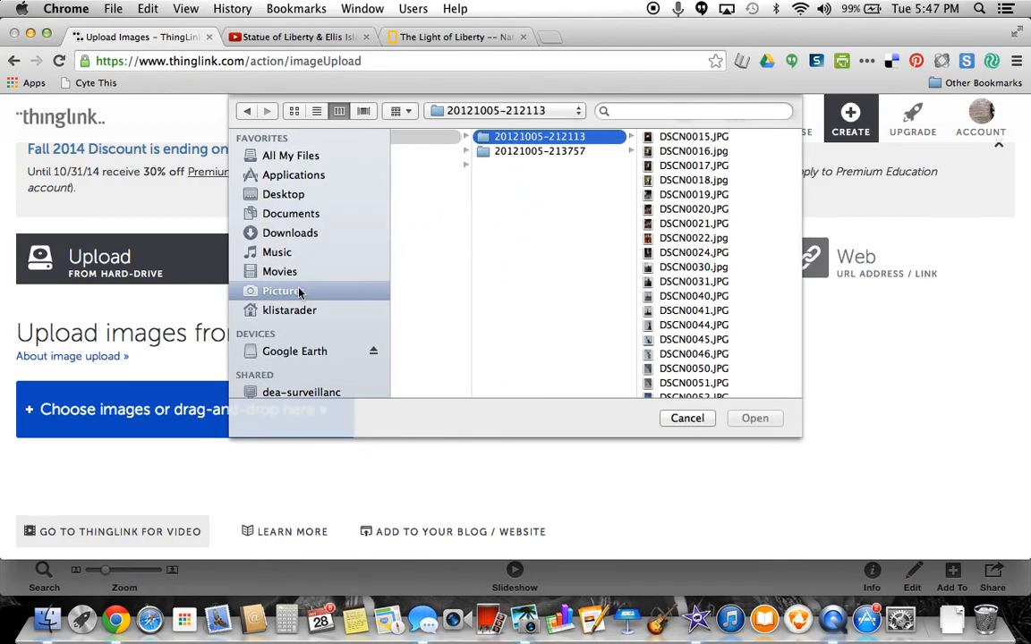
scroll(298, 326, "down", 5)
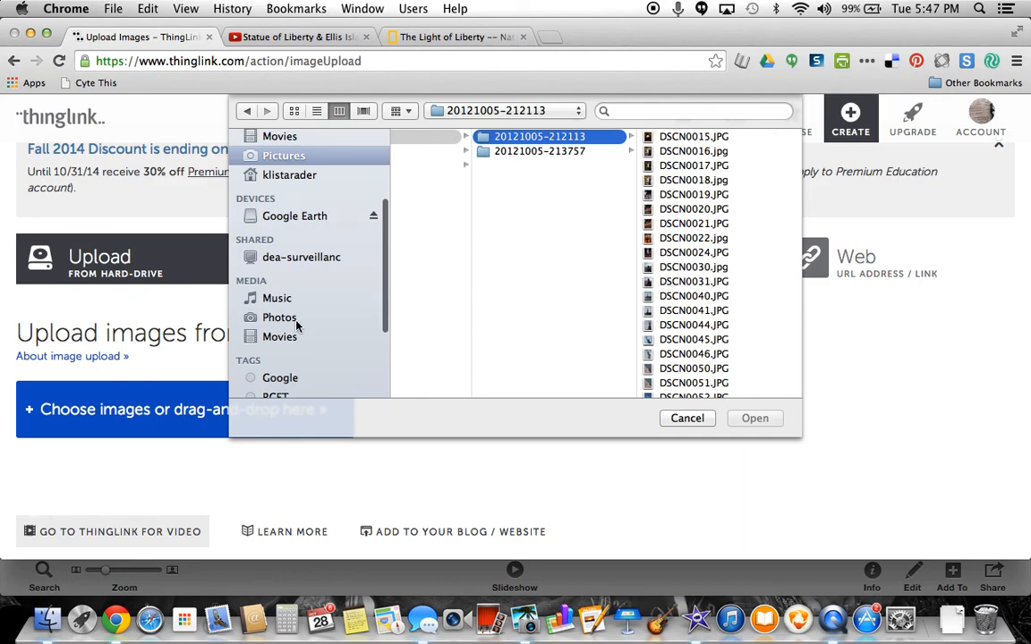
left_click(285, 319)
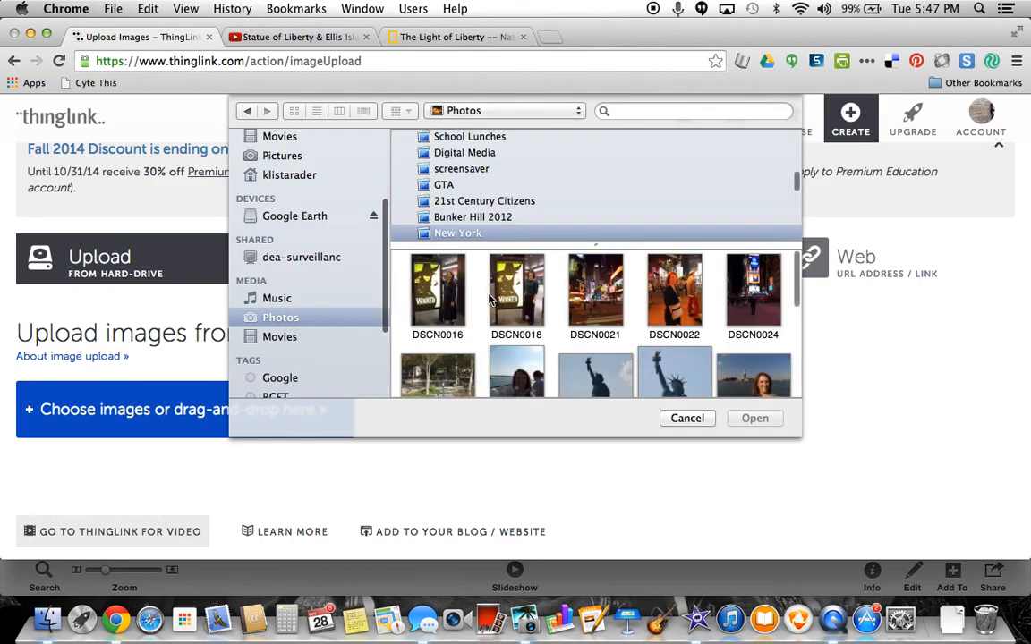
scroll(604, 304, "down", 2)
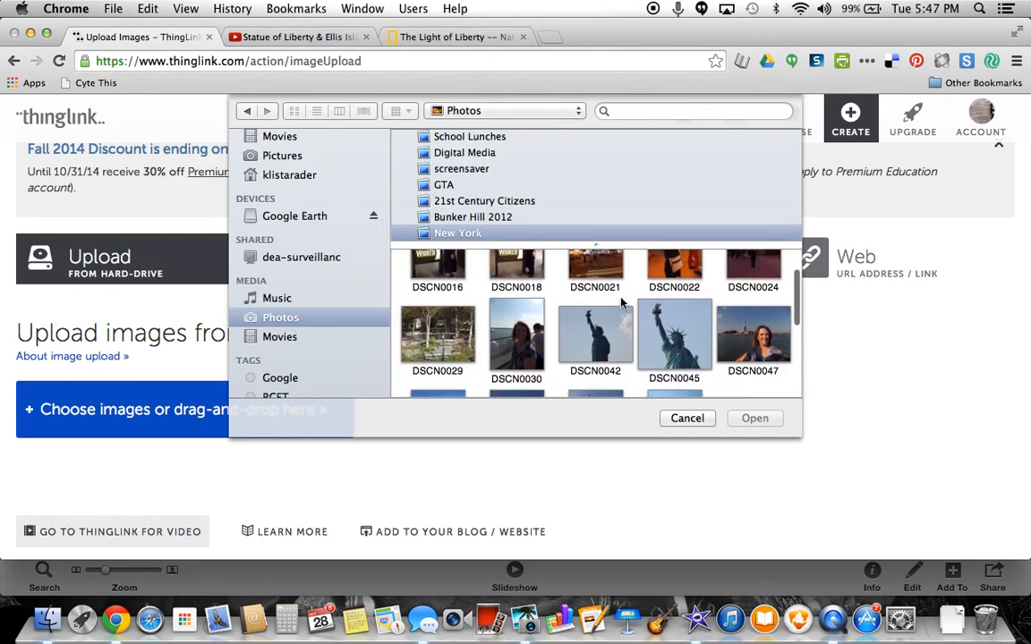
left_click(668, 324)
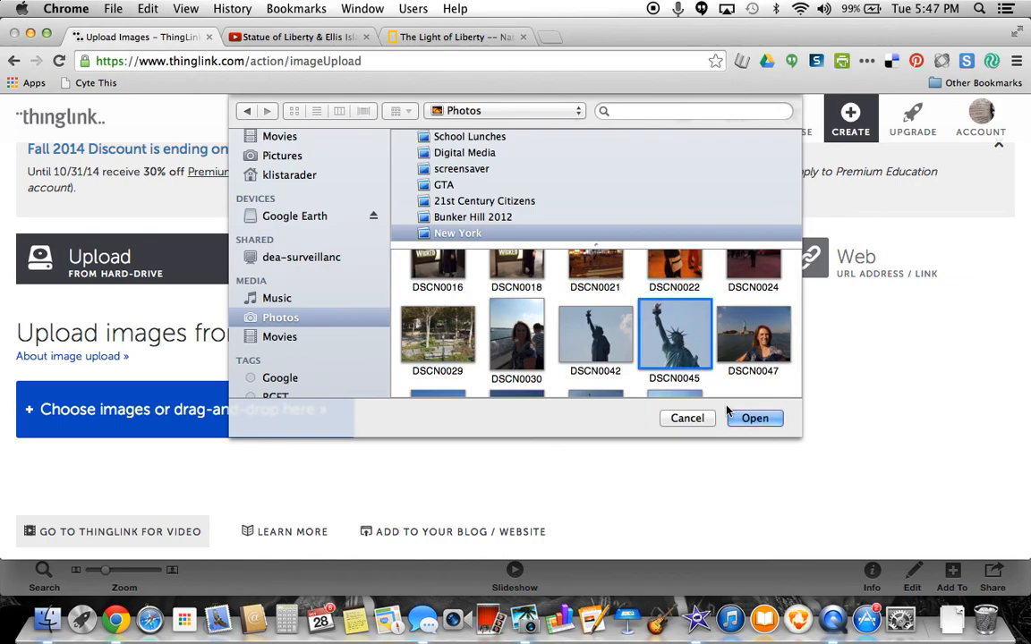
left_click(753, 419)
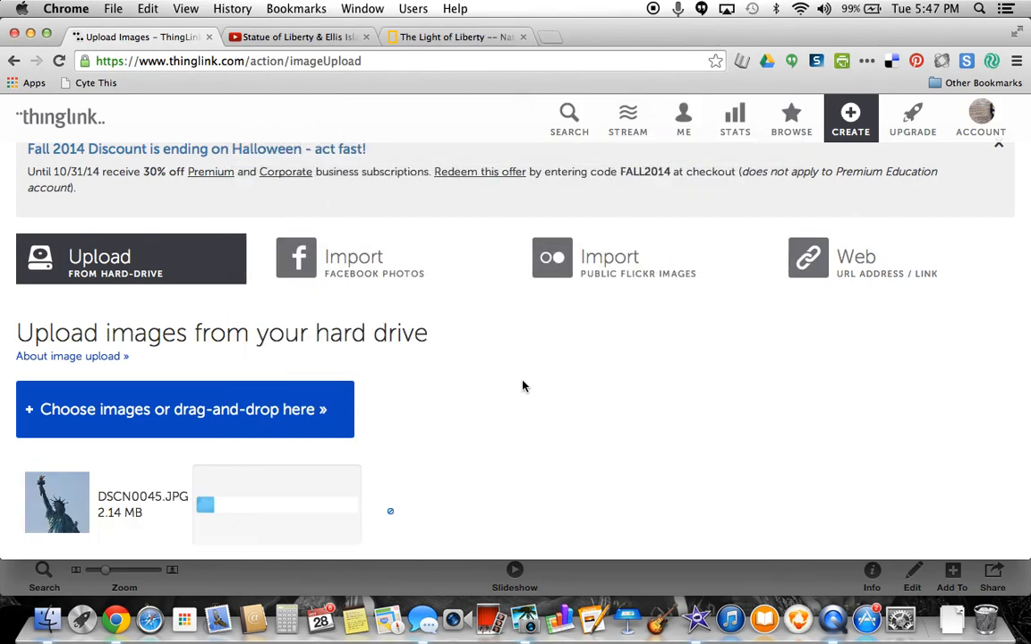
scroll(435, 413, "down", 3)
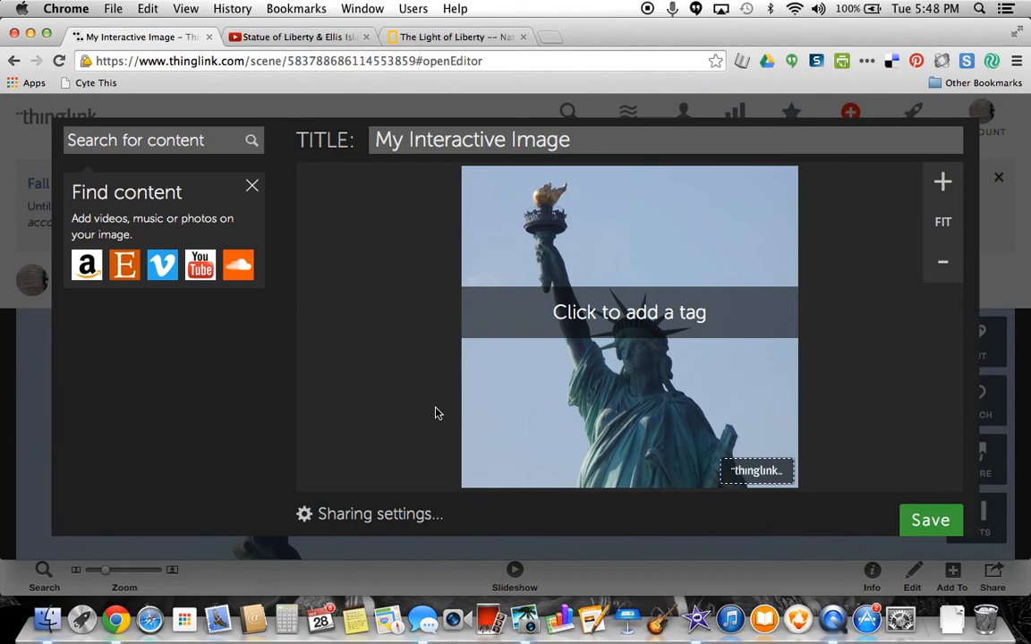
- Title the image "Symbols of America" and dismiss the content suggestions
triple_click(418, 140)
type("Symbols of America")
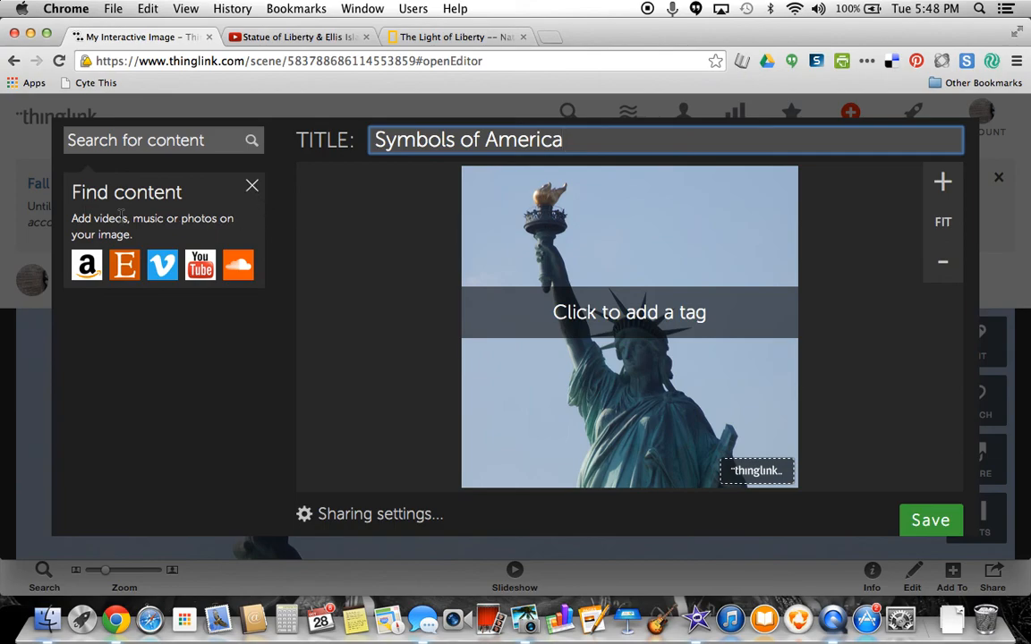
left_click(252, 186)
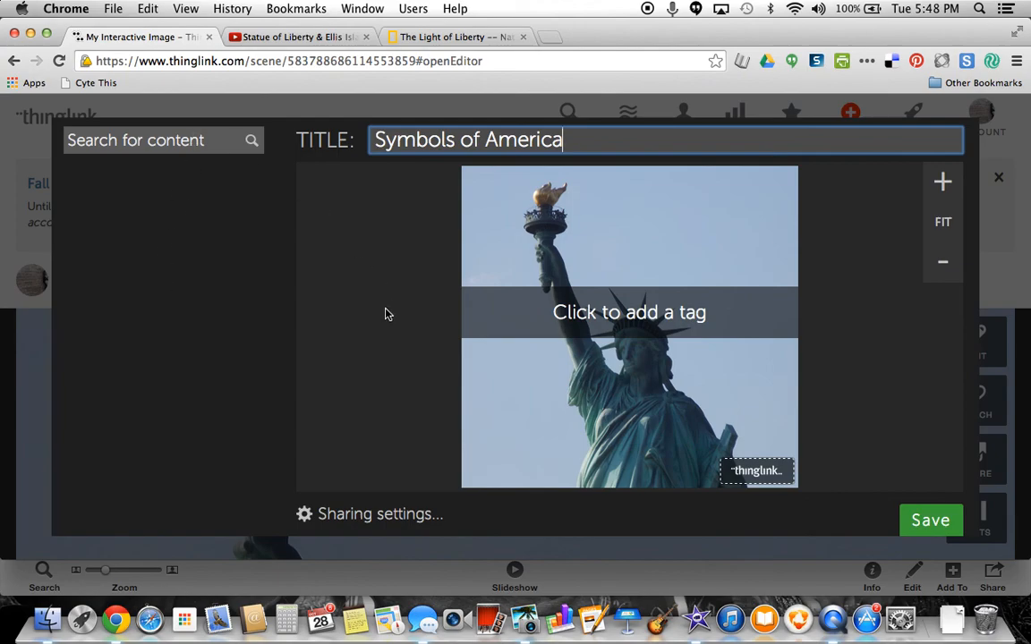
- Add a tag in the sky beside the statue's shoulder and give it the black circle icon
left_click(525, 371)
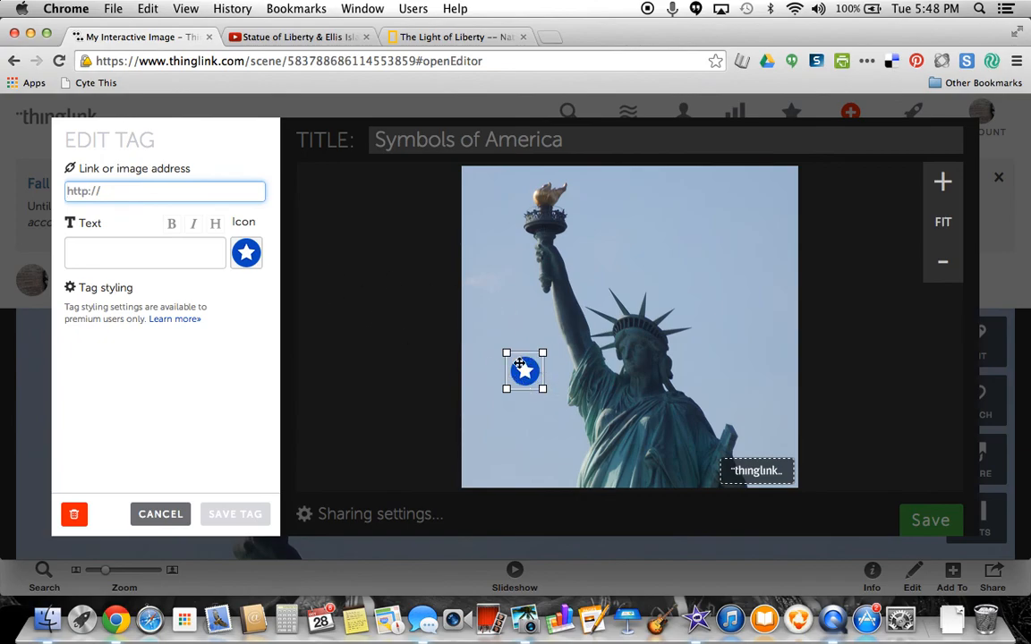
left_click(246, 255)
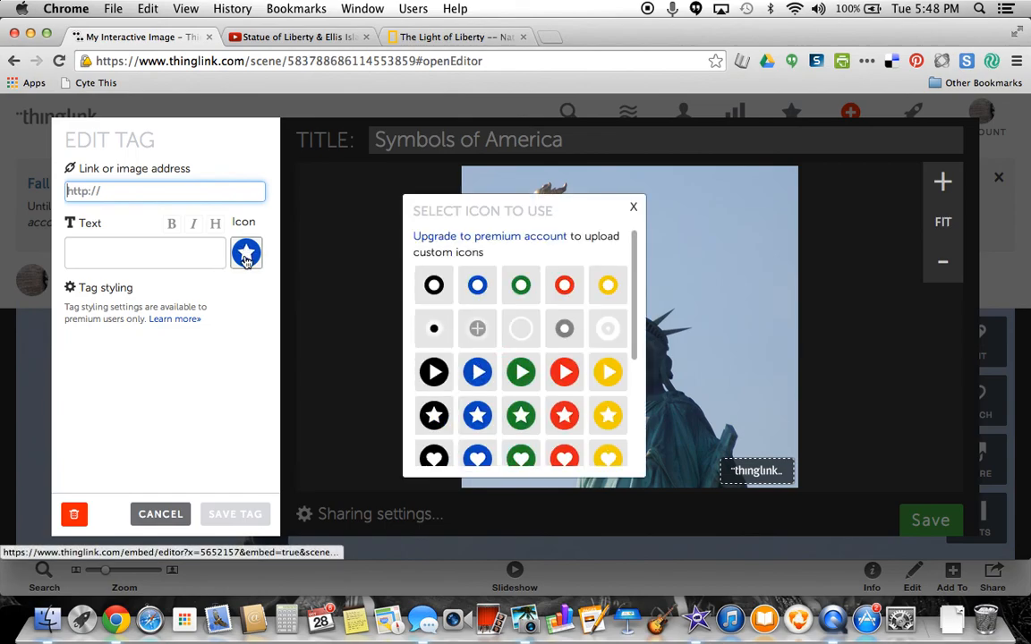
left_click(435, 286)
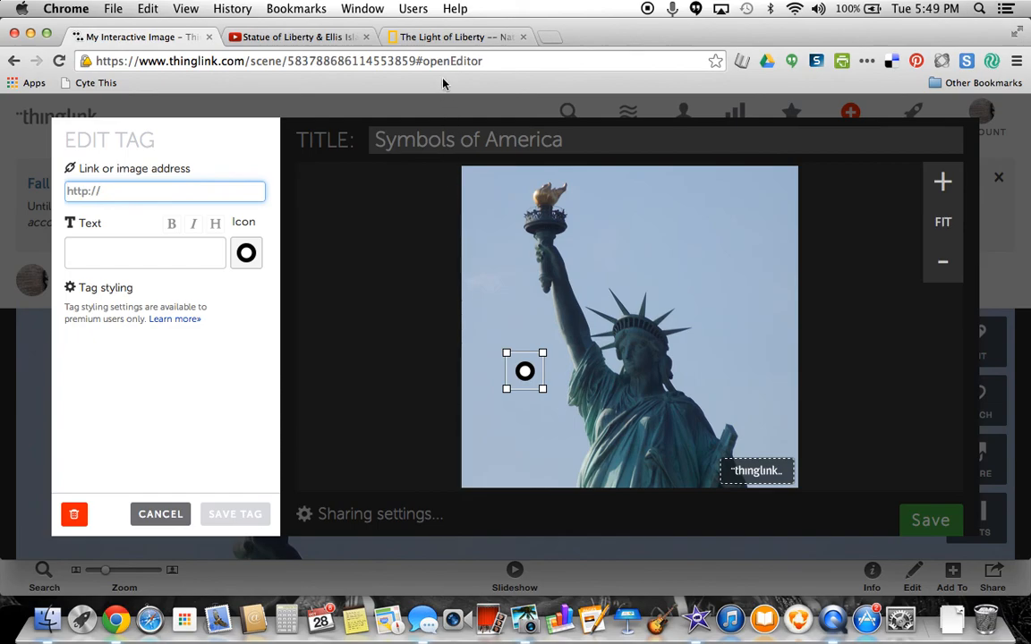
- Copy the web address of the National Geographic Kids article "The Light of Liberty" and close its page
left_click(448, 36)
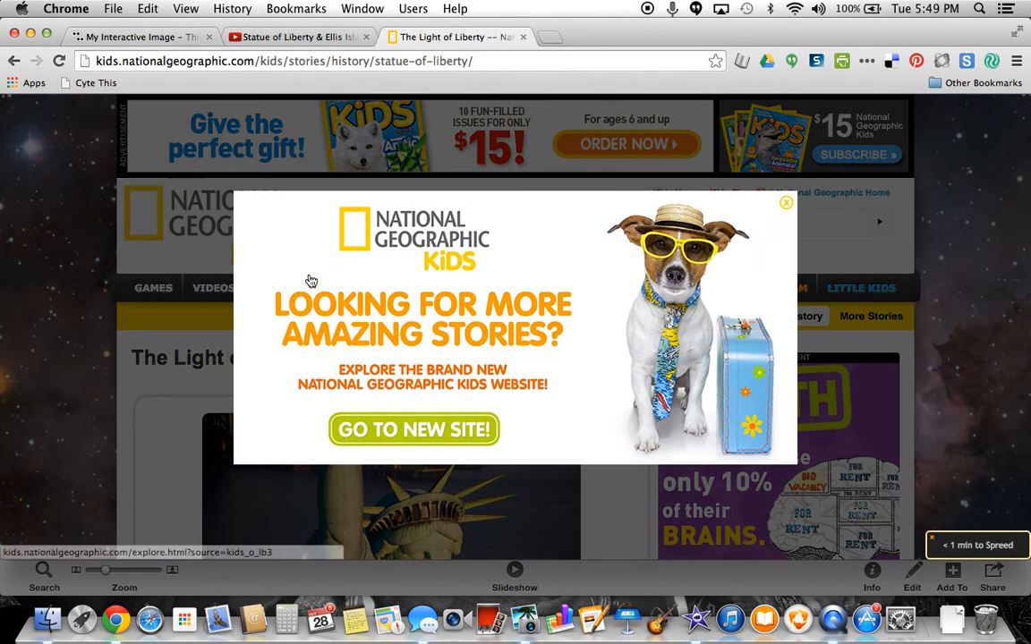
left_click(785, 204)
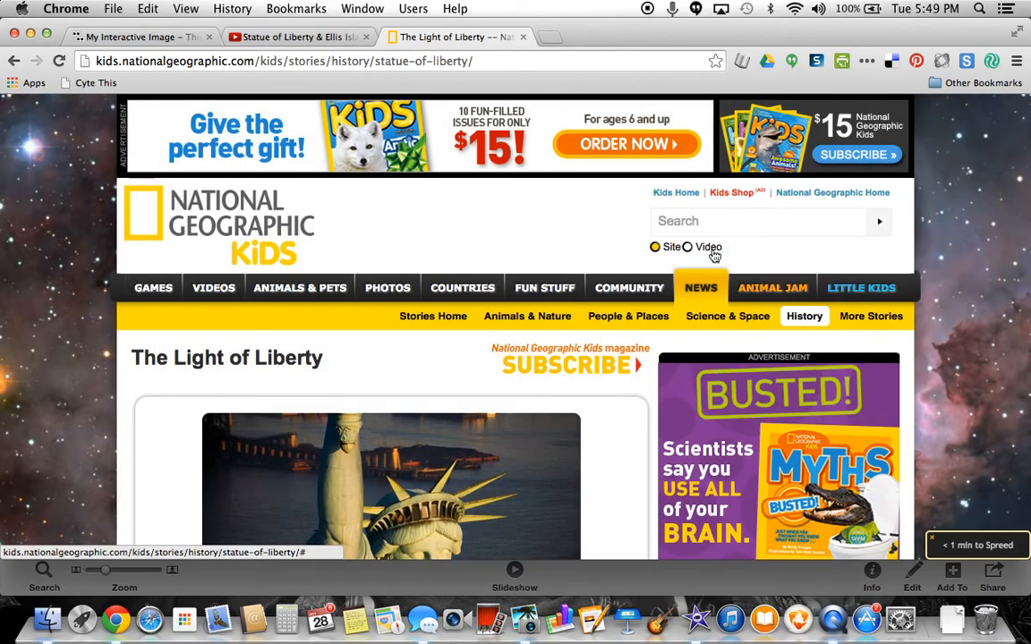
scroll(101, 418, "down", 2)
scroll(102, 417, "down", 10)
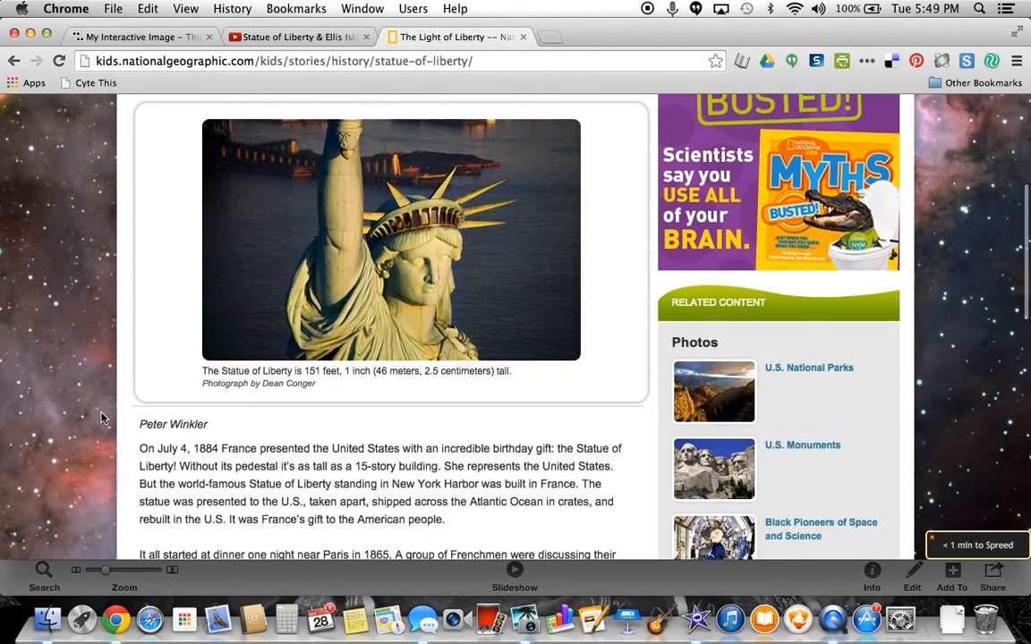
scroll(102, 417, "up", 15)
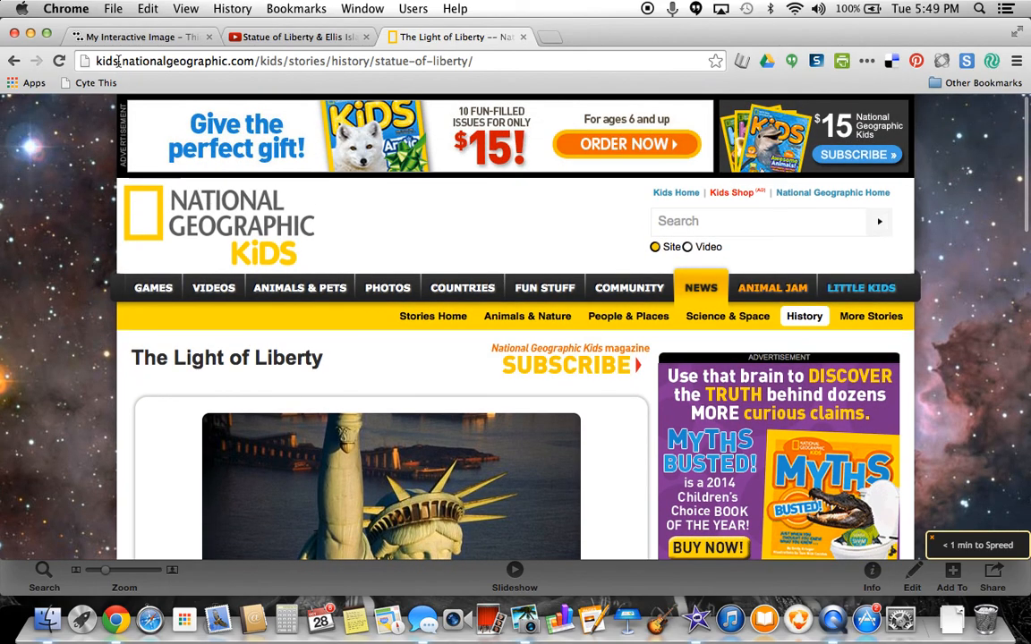
left_click(118, 61)
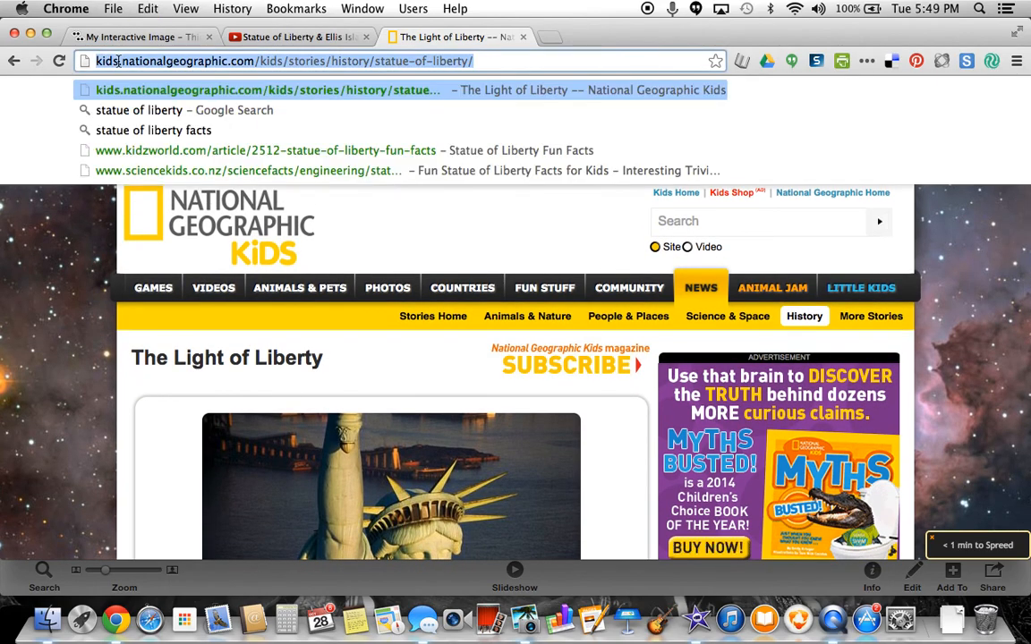
key("super+w")
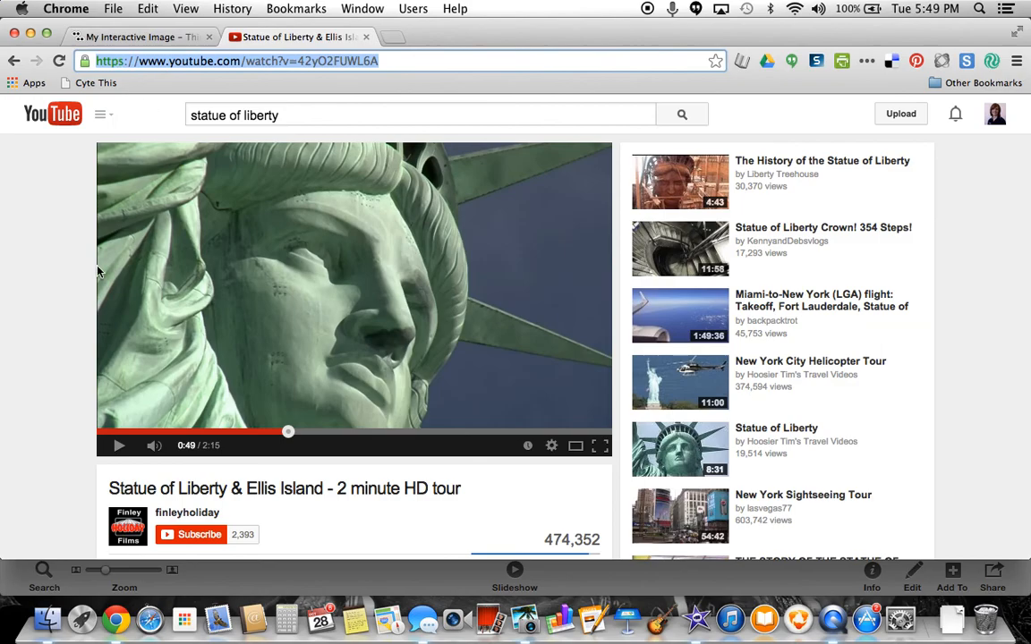
mouse_move(1, 643)
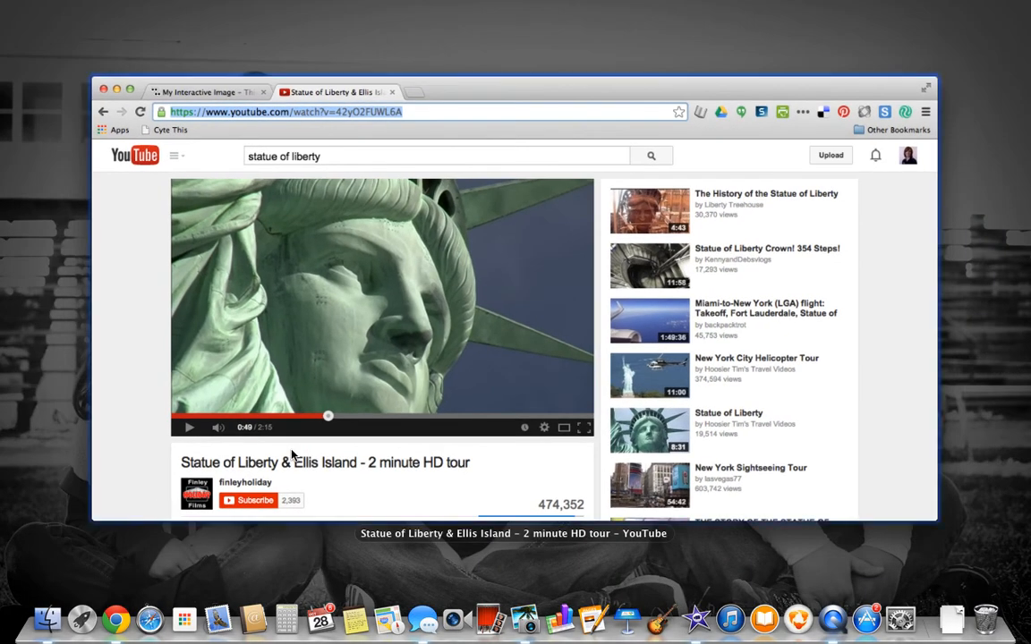
left_click(135, 356)
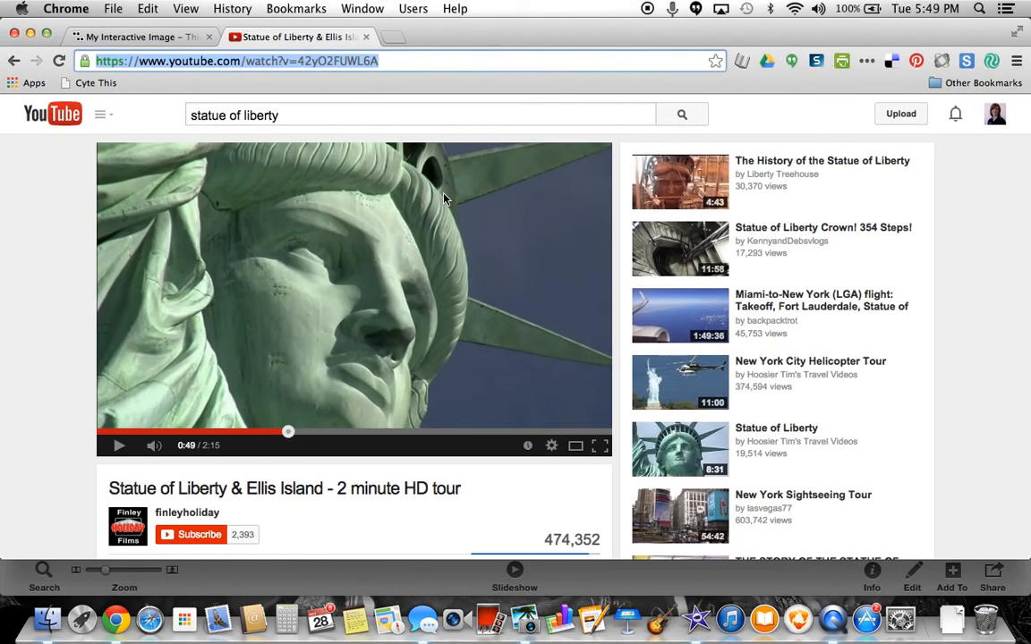
- Link the tag beside the statue's shoulder to the copied National Geographic Kids article address and save the tag
left_click(143, 37)
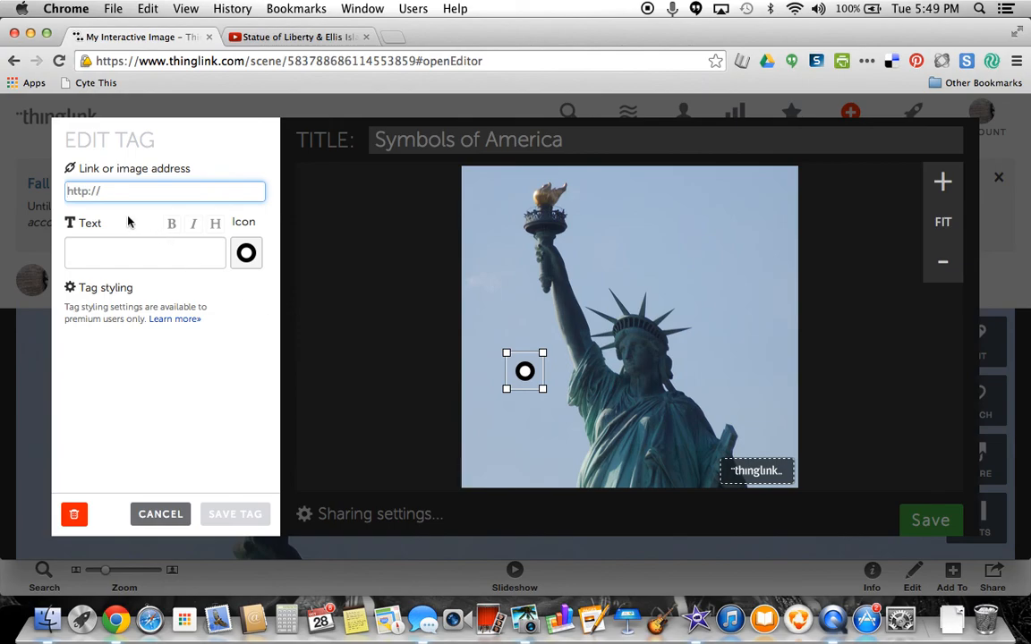
key("super+v")
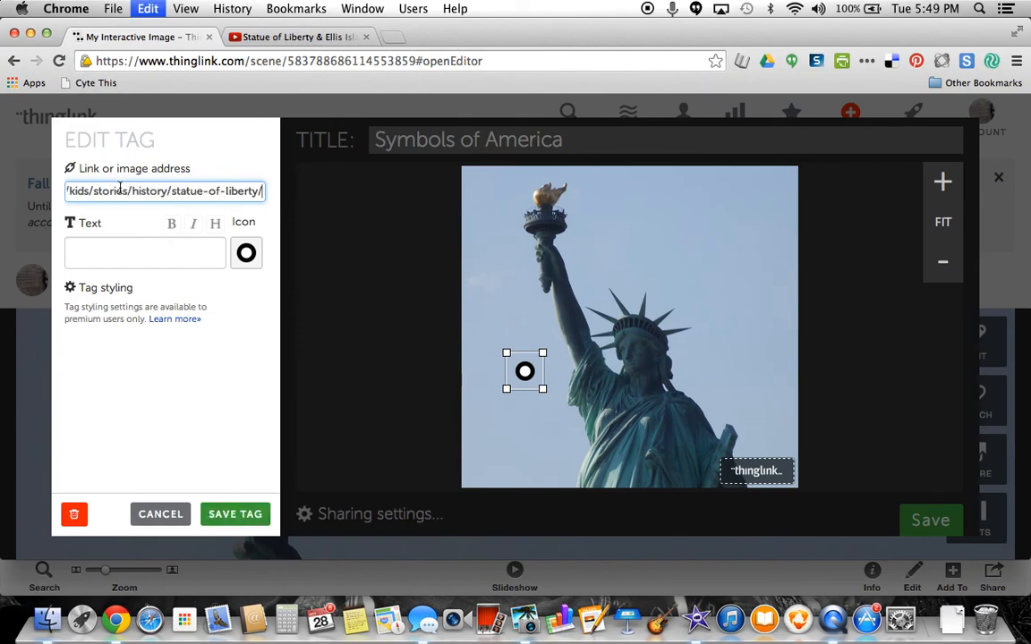
left_click(104, 259)
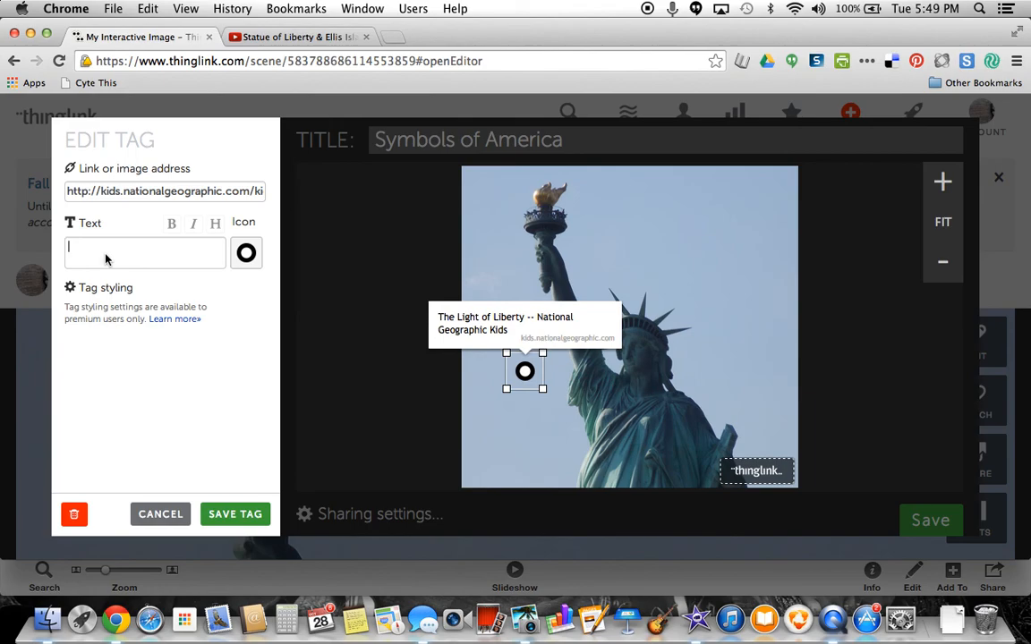
left_click(235, 515)
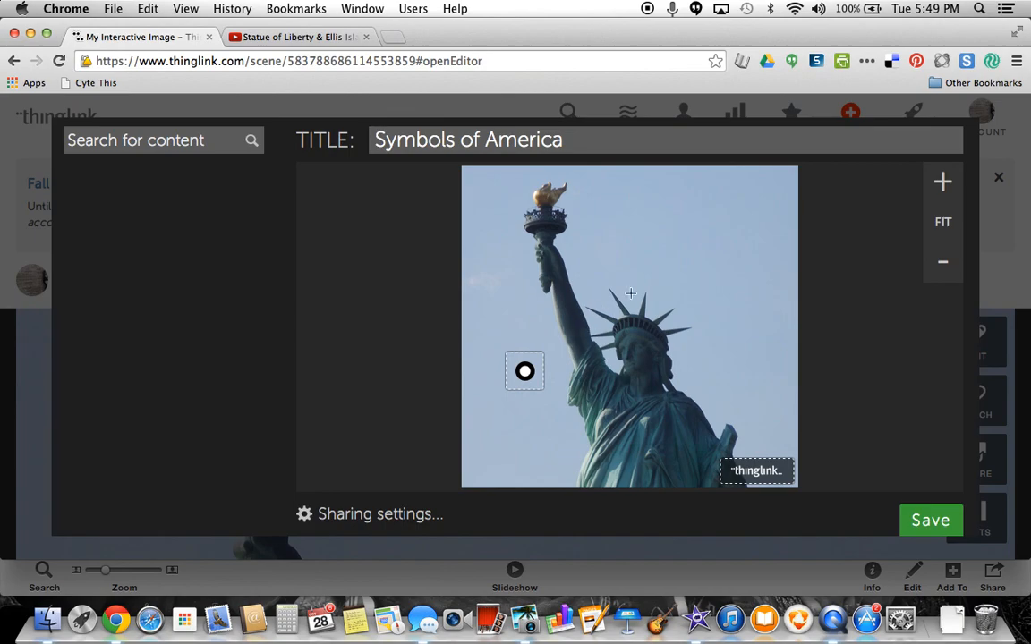
- Add a tag in the sky above and right of the crown, linked to the open YouTube video "Statue of Liberty & Ellis Island - 2 minute HD tour"
left_click(714, 255)
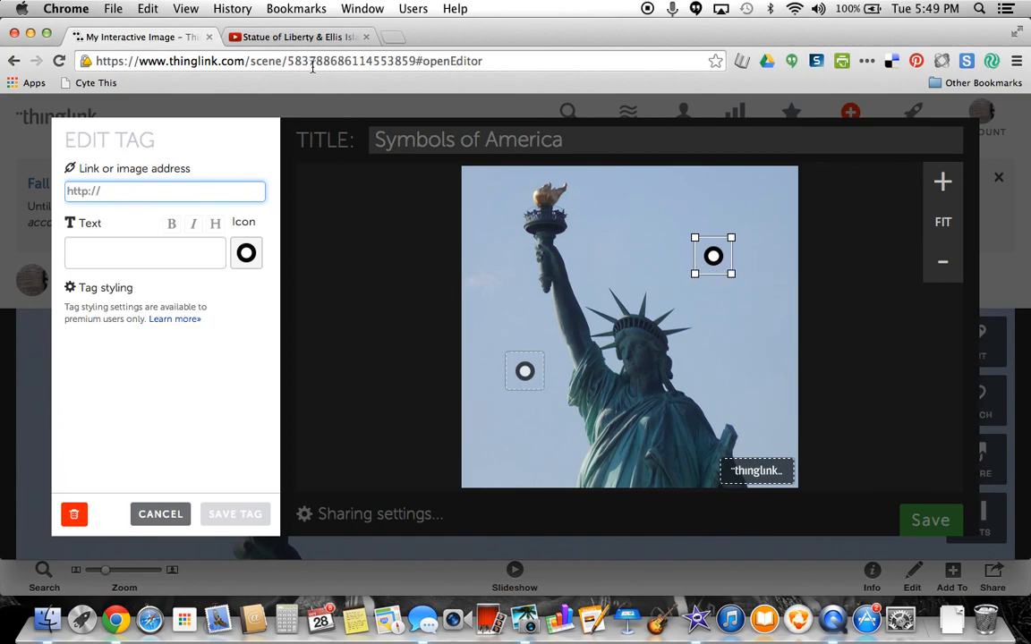
left_click(271, 37)
key("super+c")
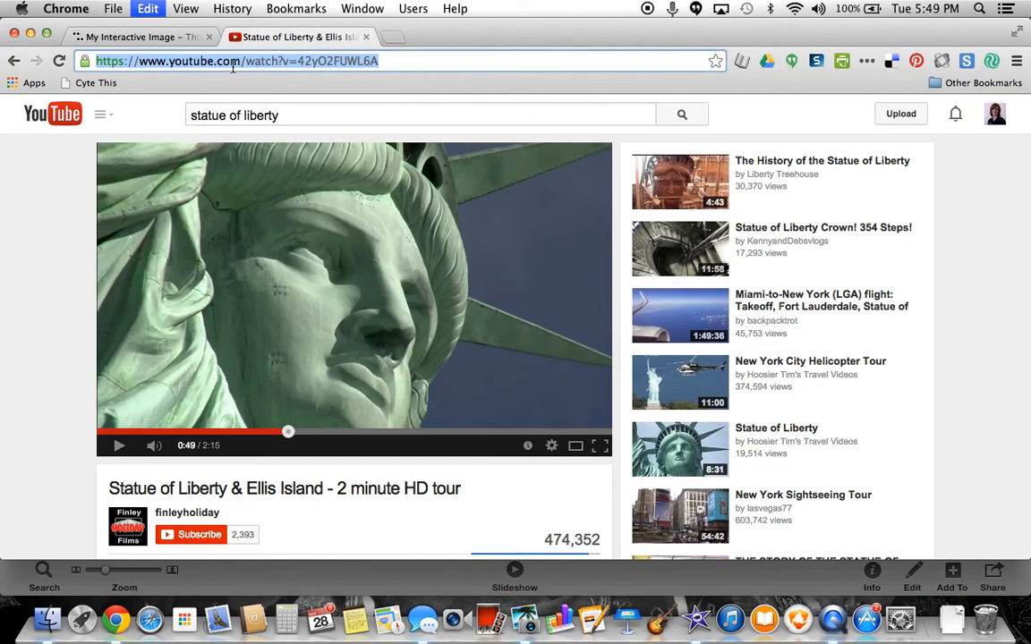
left_click(164, 34)
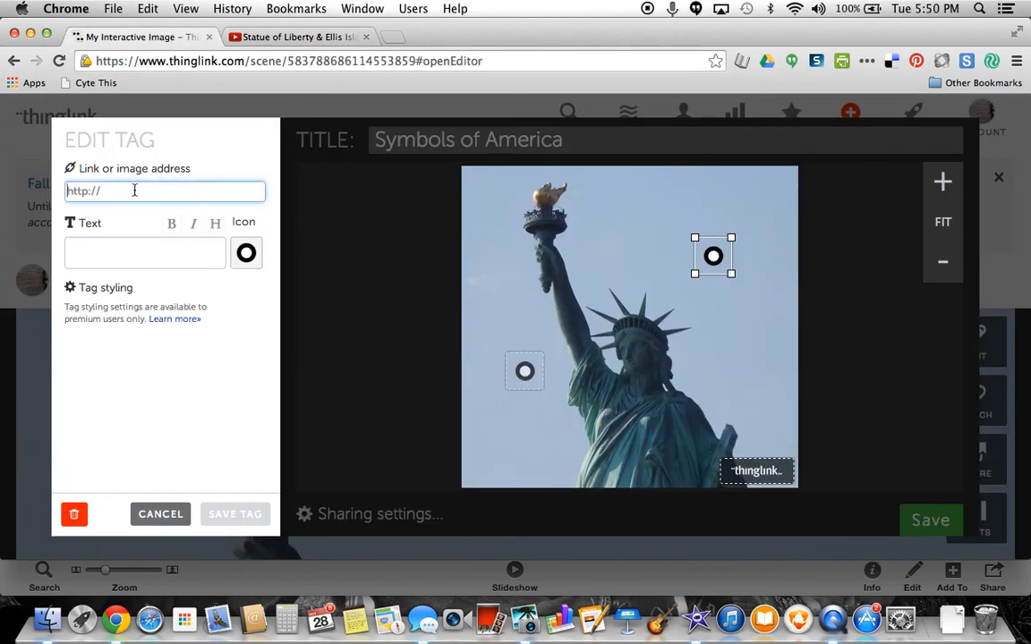
key("cmd+v")
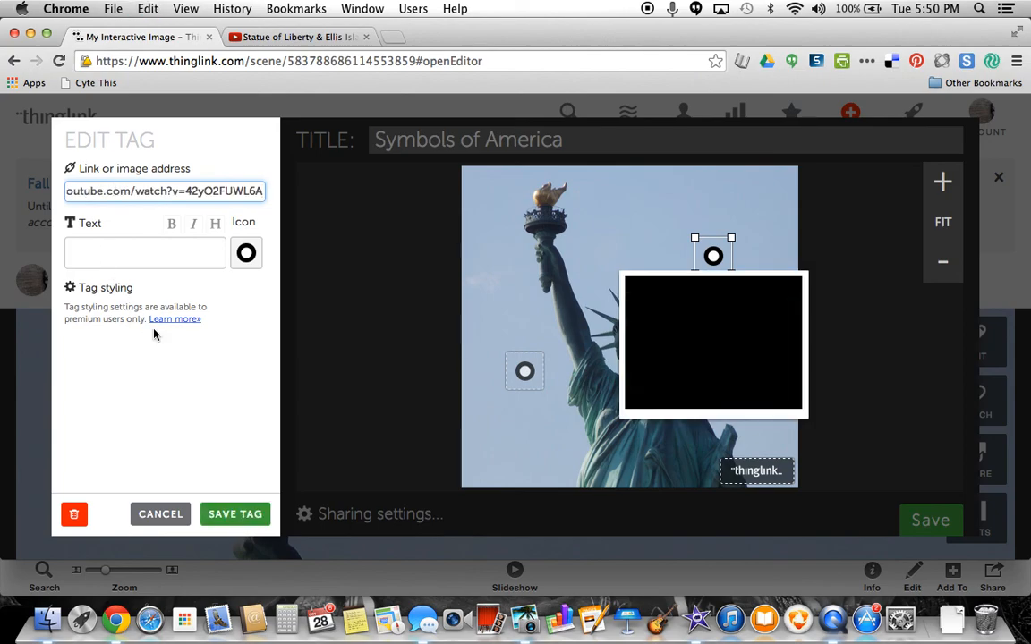
left_click(226, 513)
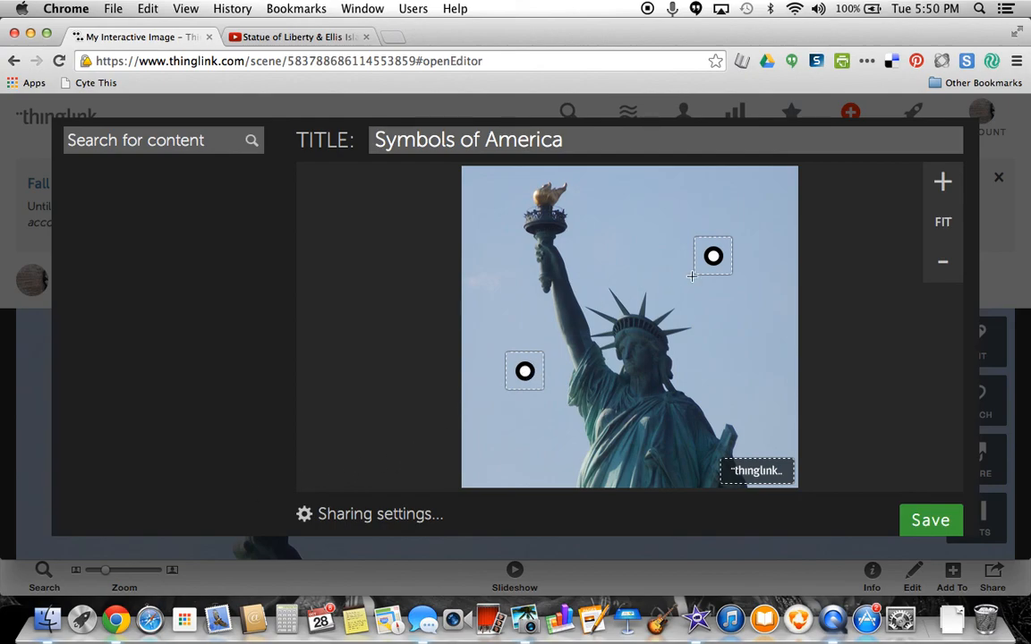
- Save the interactive image and check the video and article previews of its two tags
left_click(930, 520)
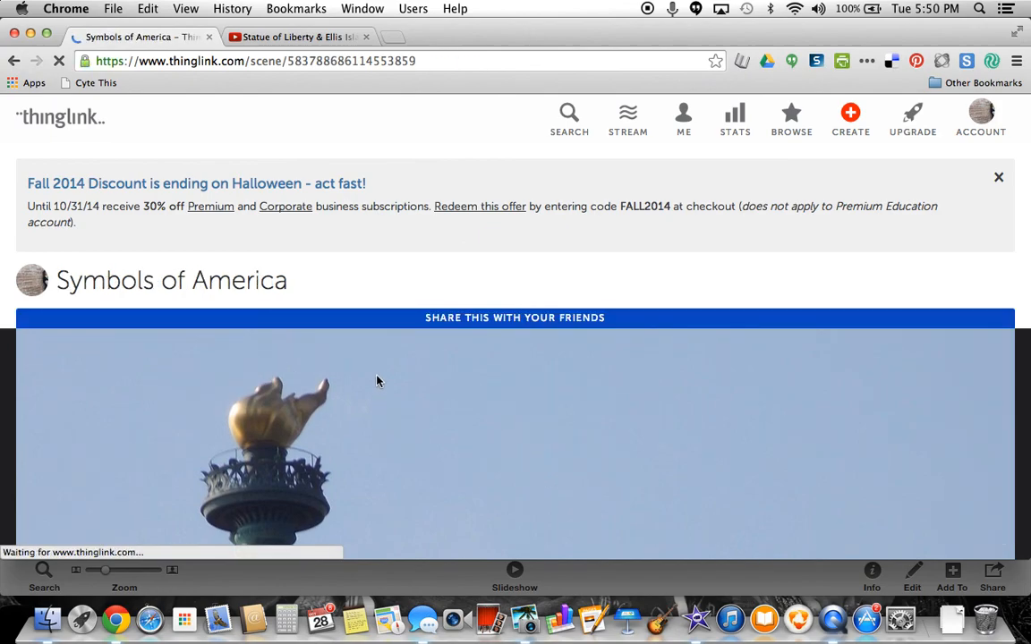
scroll(377, 381, "down", 2)
scroll(377, 381, "down", 3)
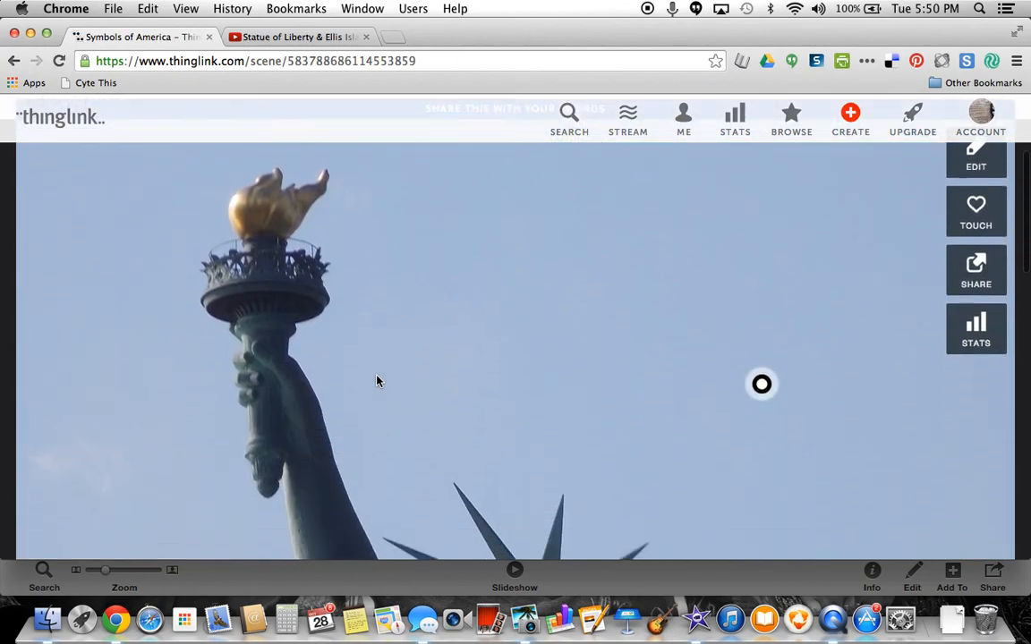
mouse_move(760, 251)
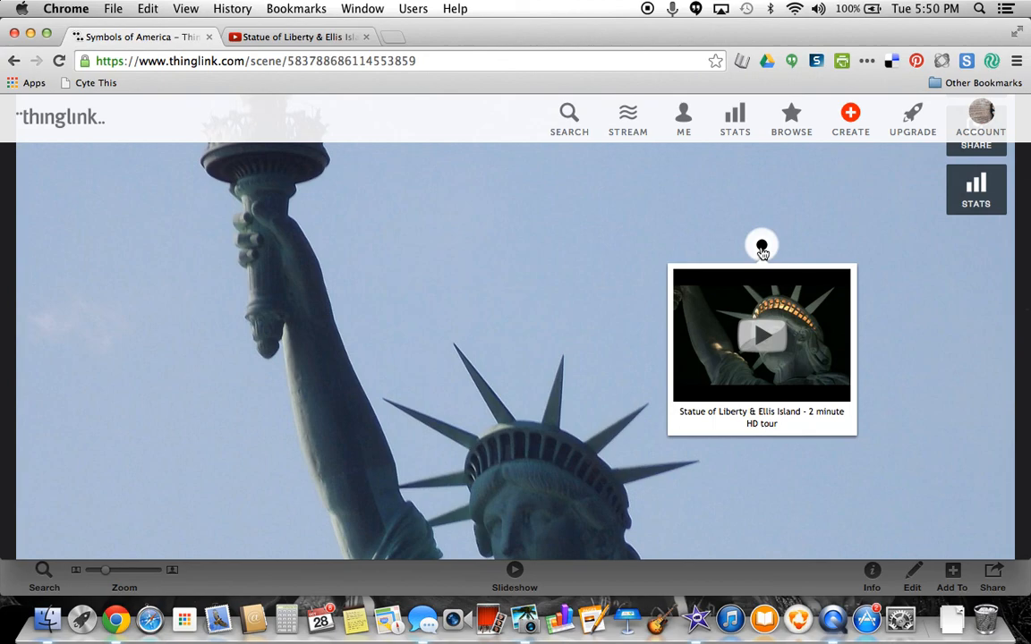
scroll(606, 396, "down", 4)
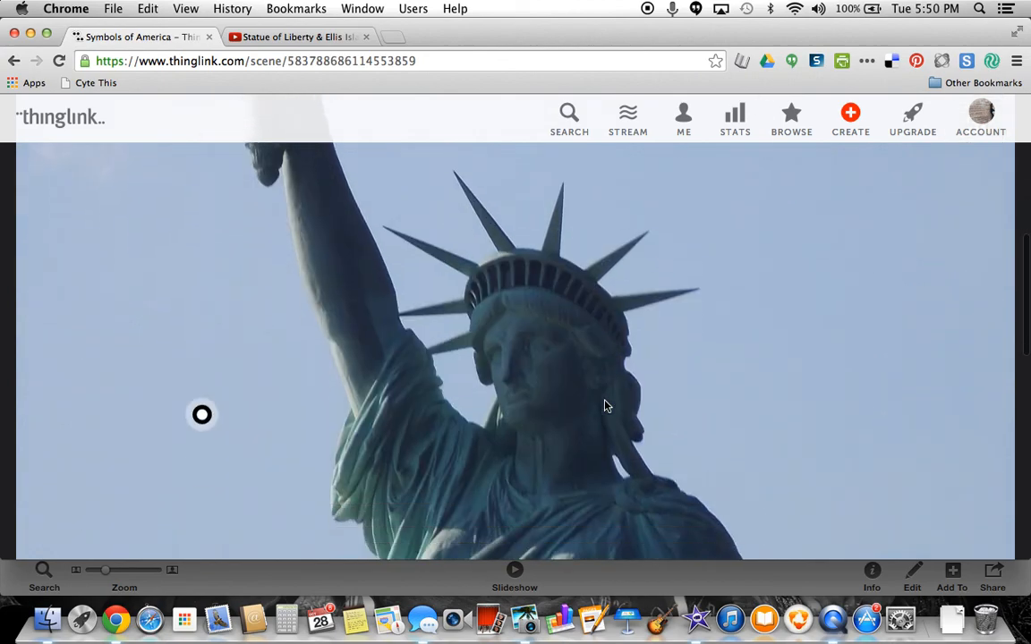
mouse_move(199, 298)
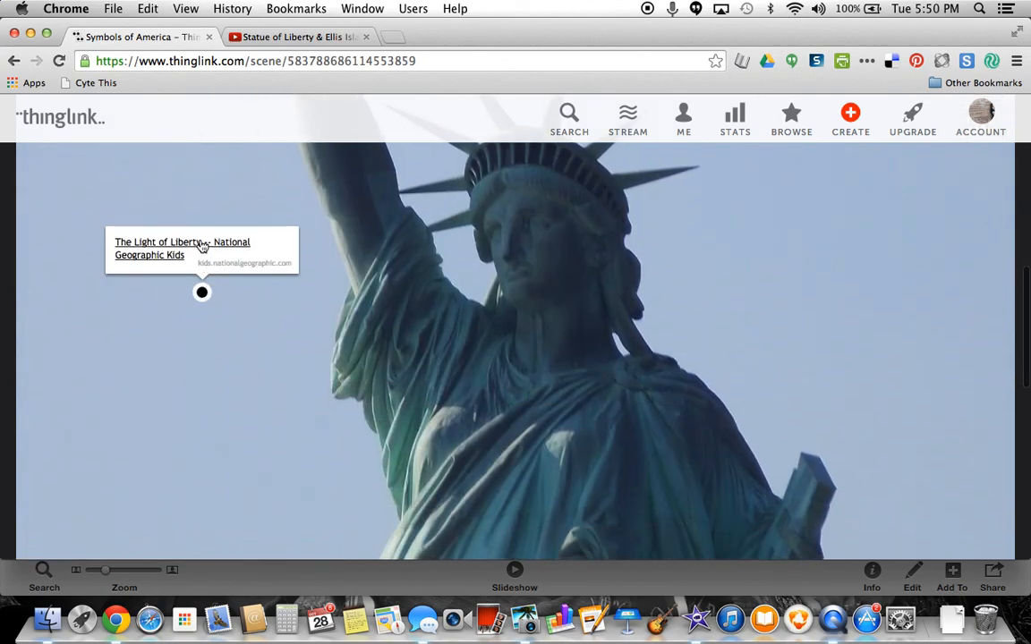
scroll(593, 318, "up", 6)
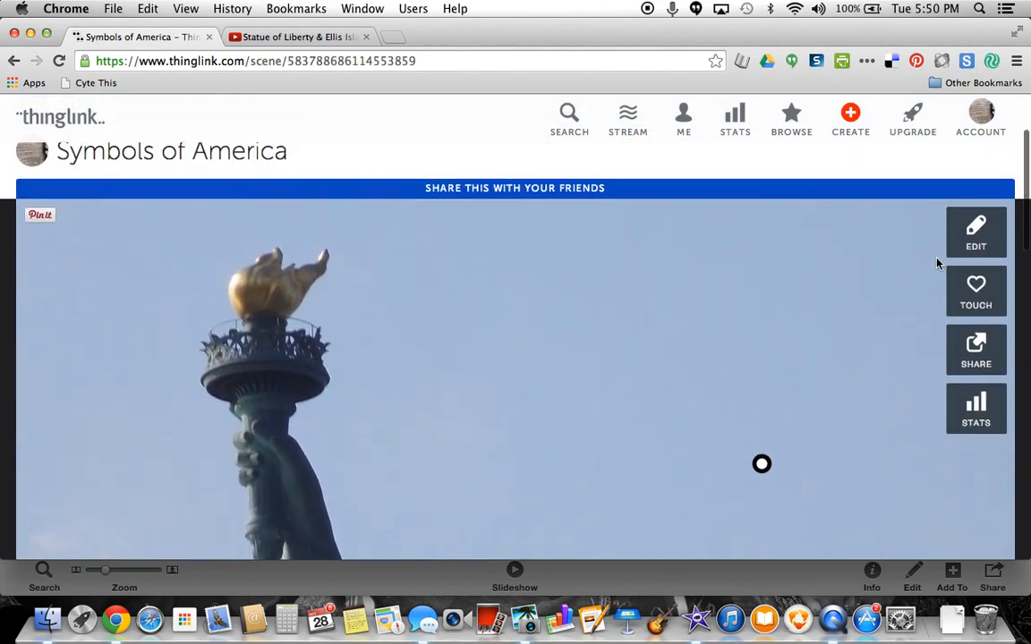
- Reopen the image for editing and add a tag beside the torch with the text "The Statue of Liberty speaks freedom to me."
left_click(983, 235)
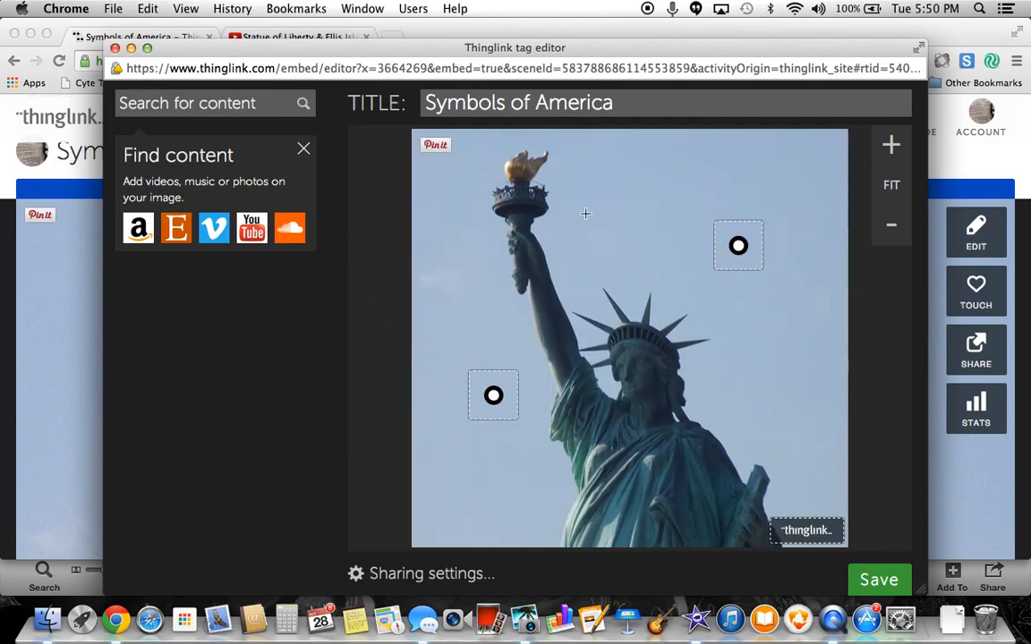
left_click(576, 226)
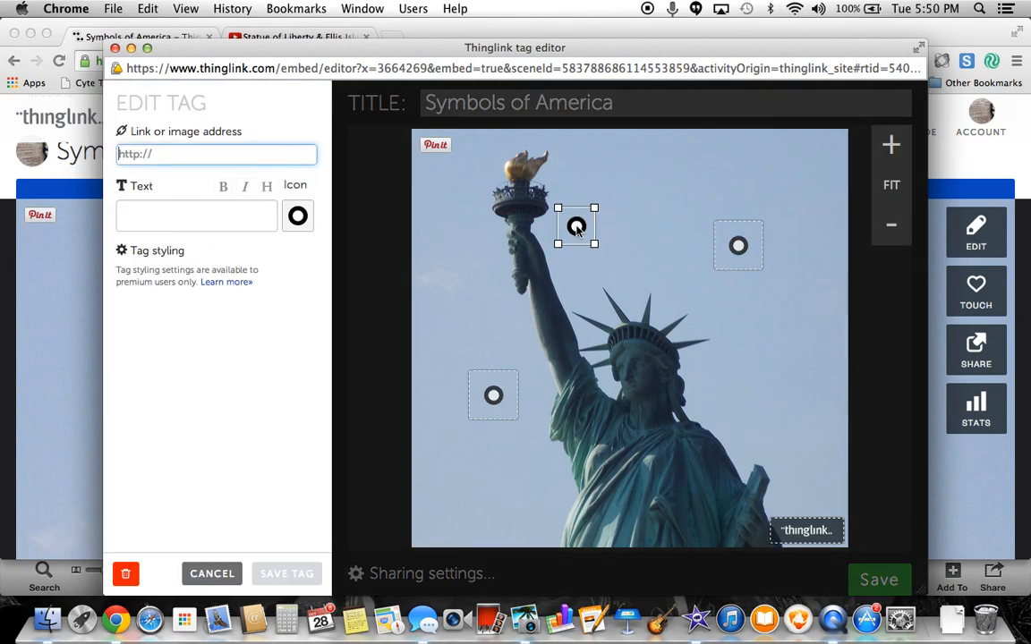
left_click(165, 213)
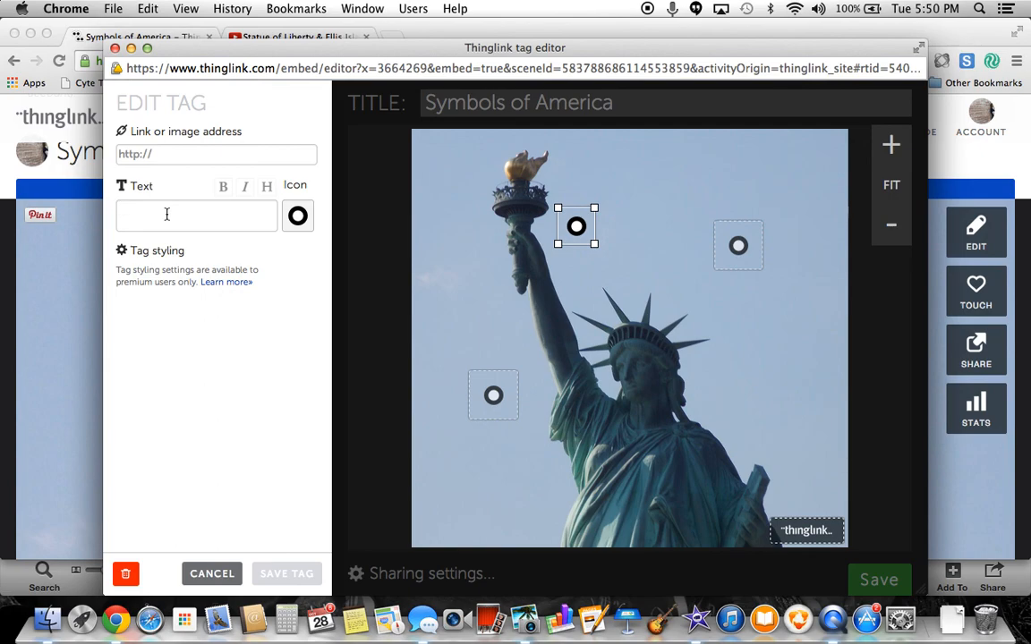
type("The statue of")
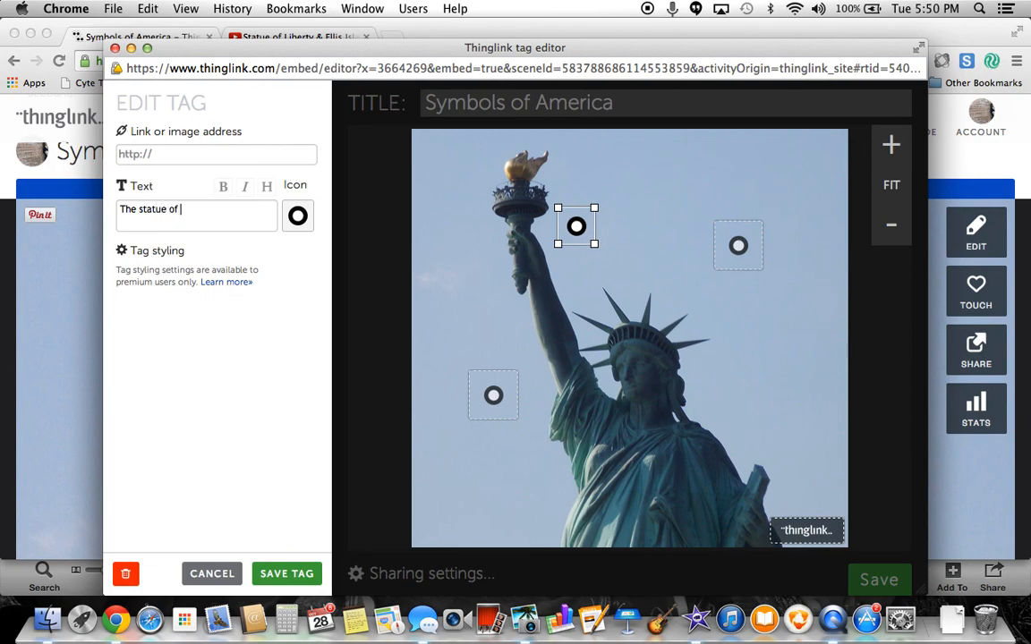
key("BackSpace")
key("BackSpace")
key("BackSpace")
key("BackSpace")
key("BackSpace")
key("BackSpace")
key("BackSpace")
key("BackSpace")
key("BackSpace")
key("BackSpace")
type("Statue of Libe")
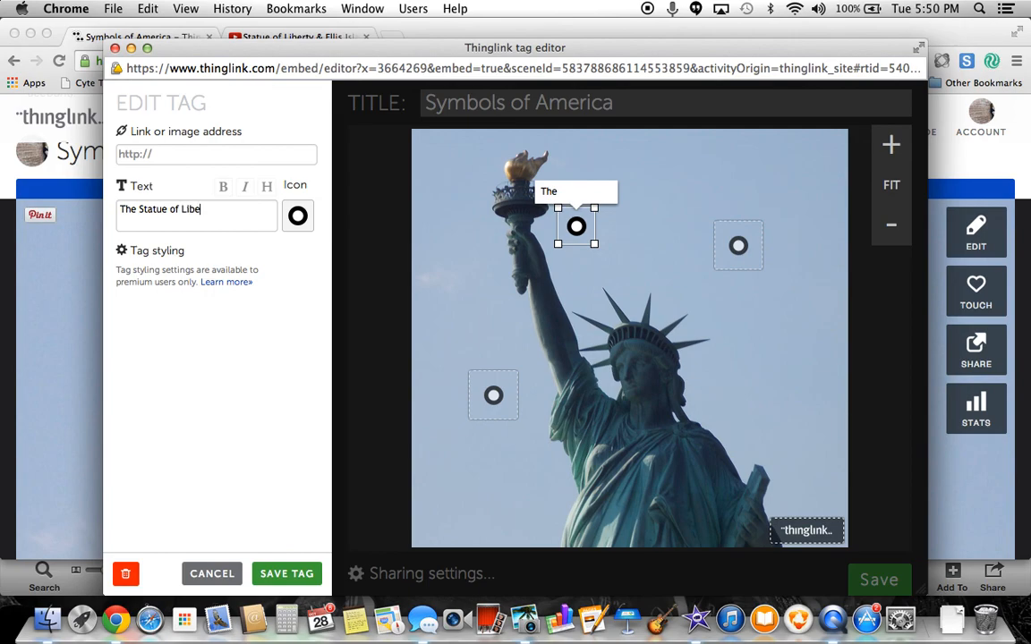
type("rty speaks")
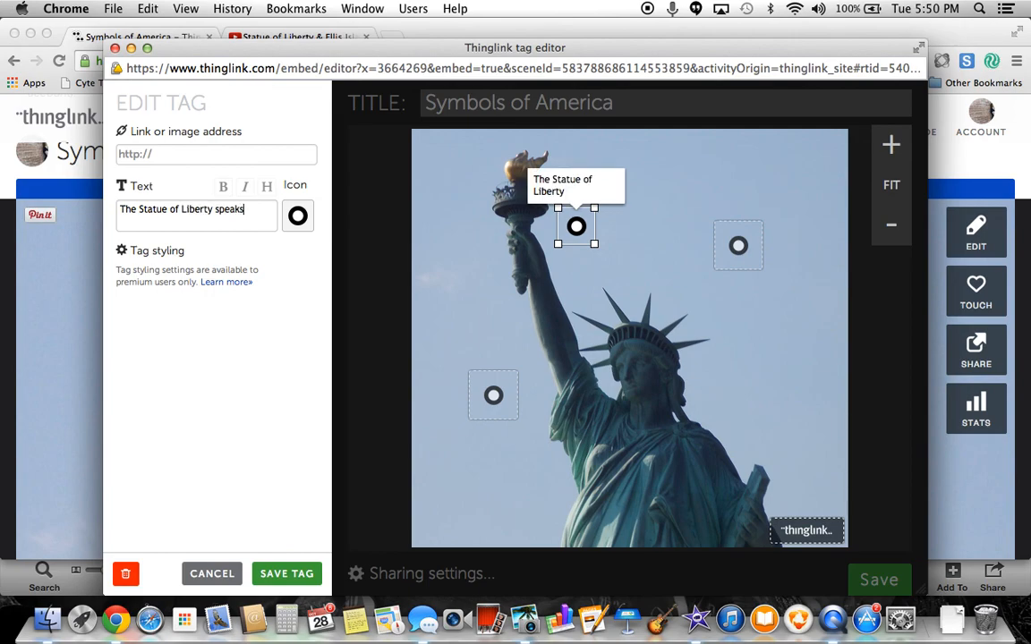
type(" freedom")
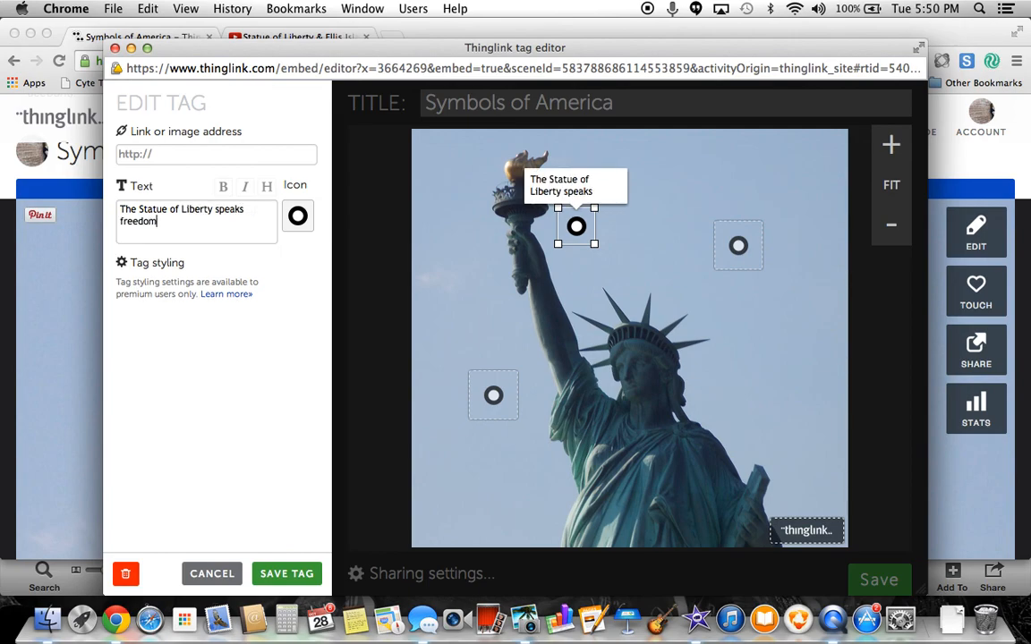
type(" to me.")
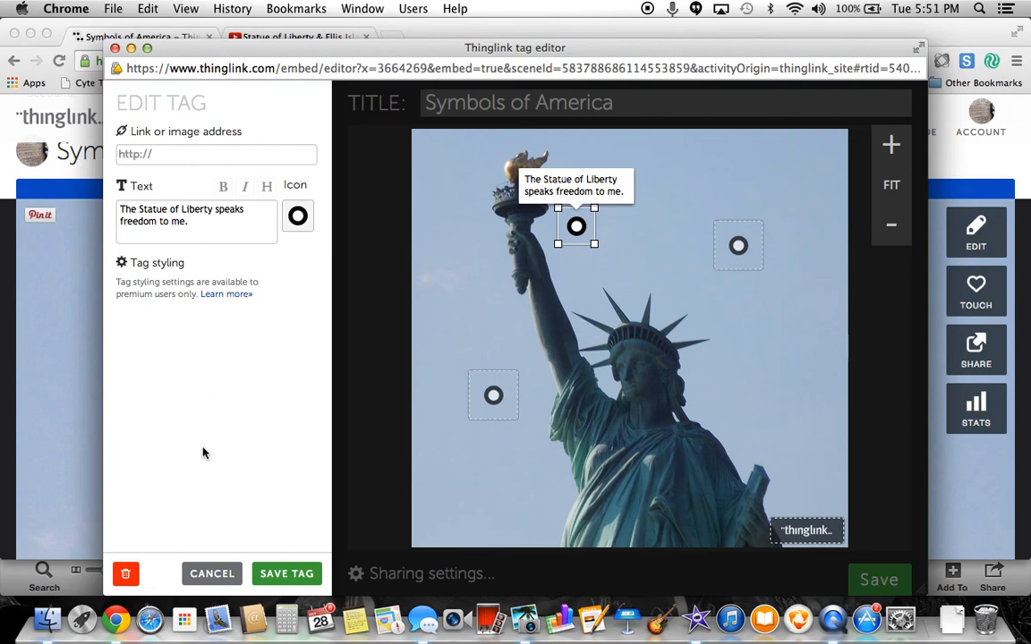
left_click(271, 576)
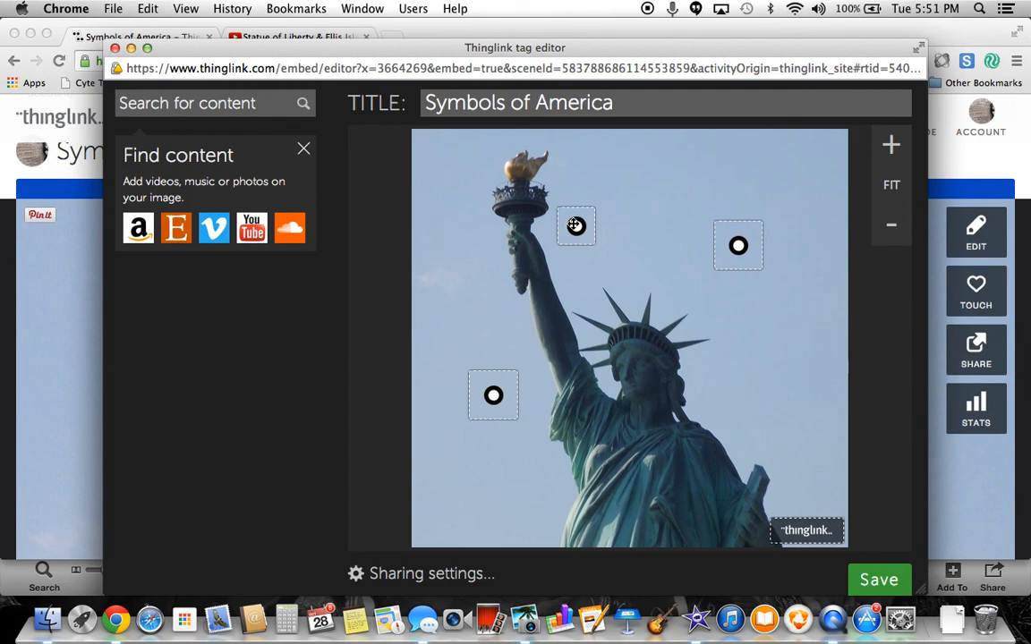
- Add a tag in the sky beside the statue's face with the text "The Statue of Liberty is recognized around the world."
left_click(752, 371)
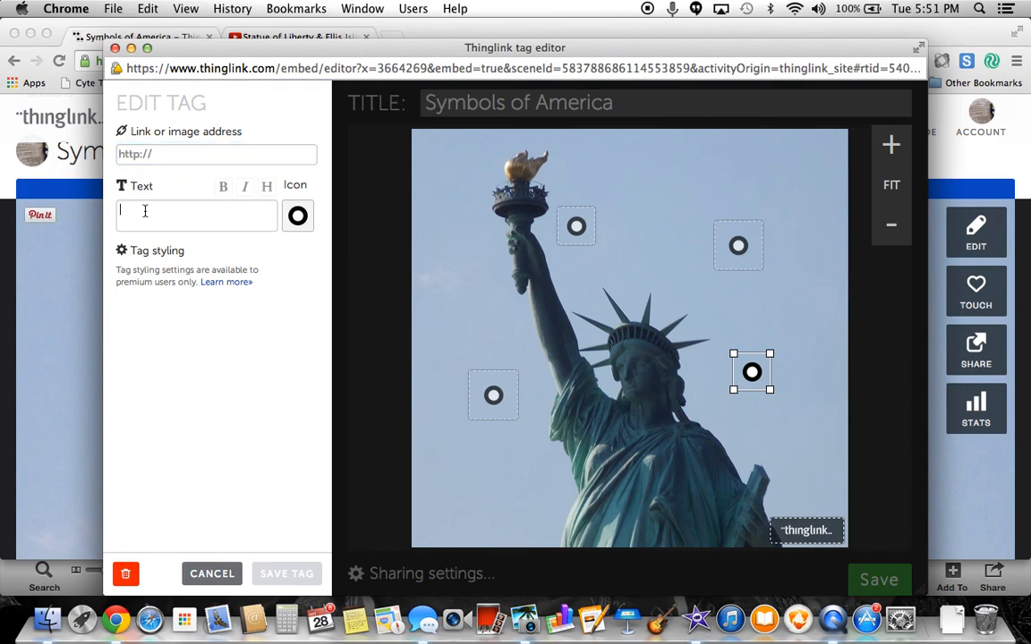
type("The Statue of Libe")
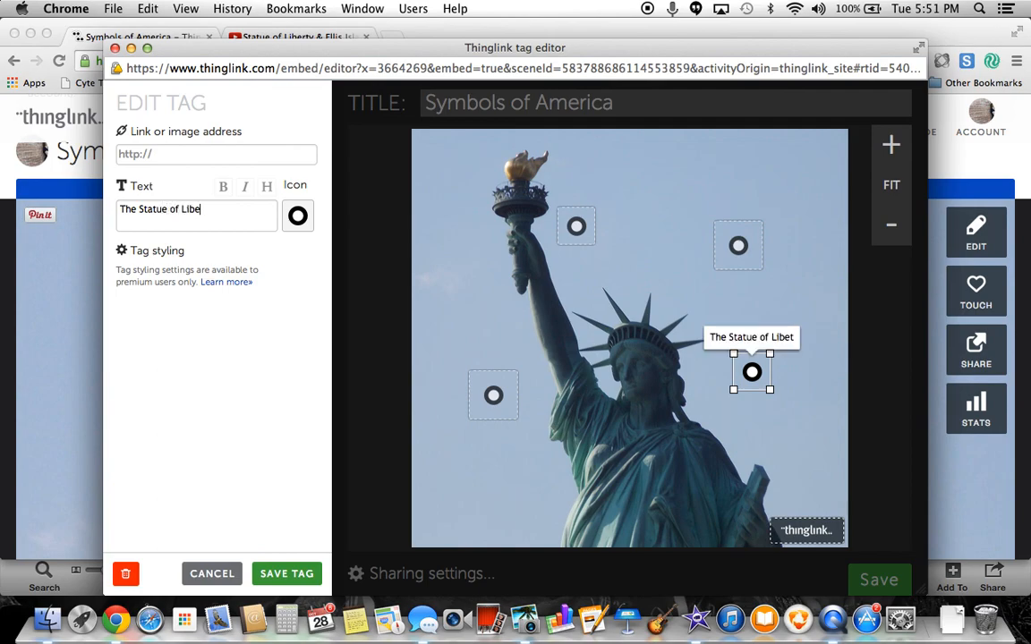
type("rty ")
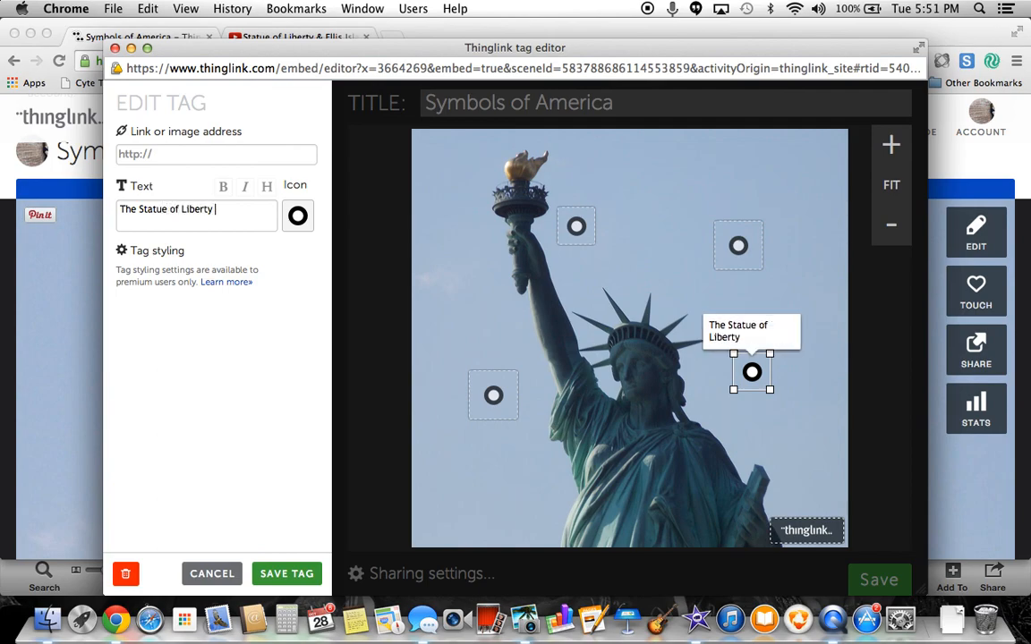
type("is recognized around the world.")
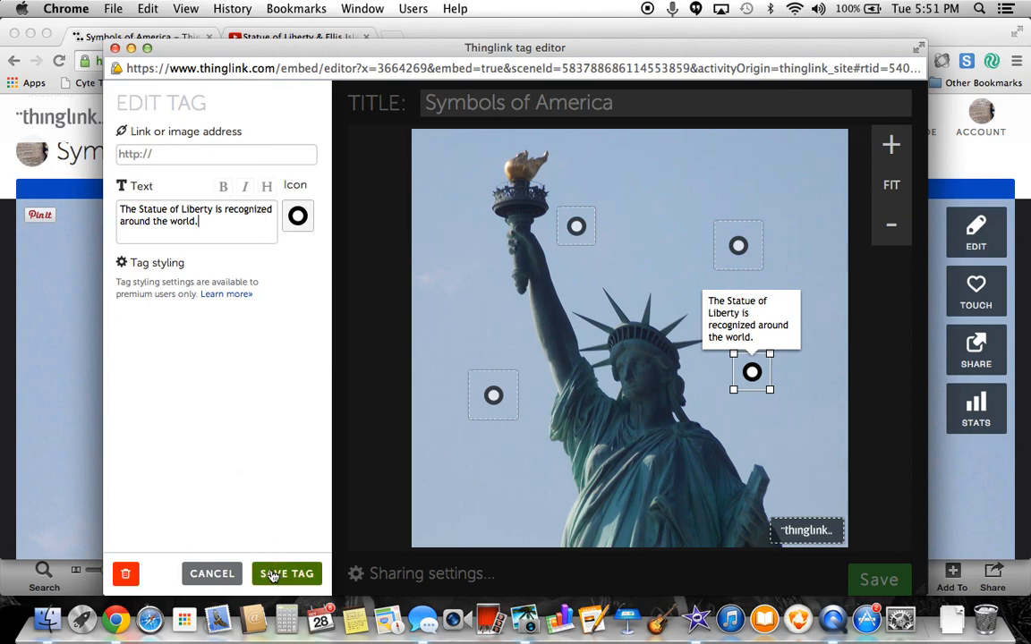
left_click(279, 572)
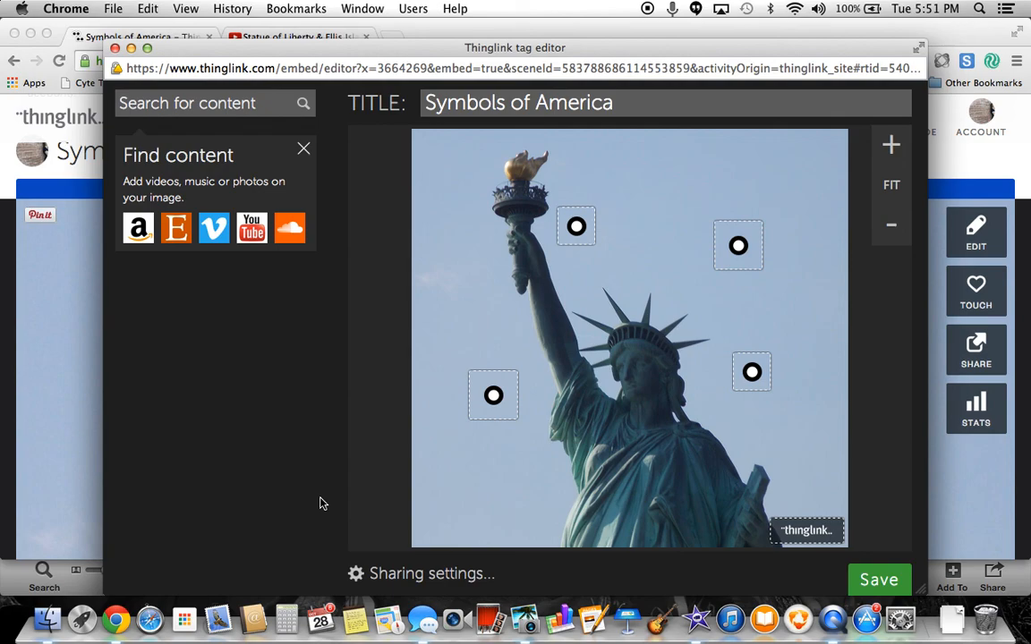
- Save the interactive image and check the text pop-ups of the tags beside the torch and the statue's face
left_click(877, 581)
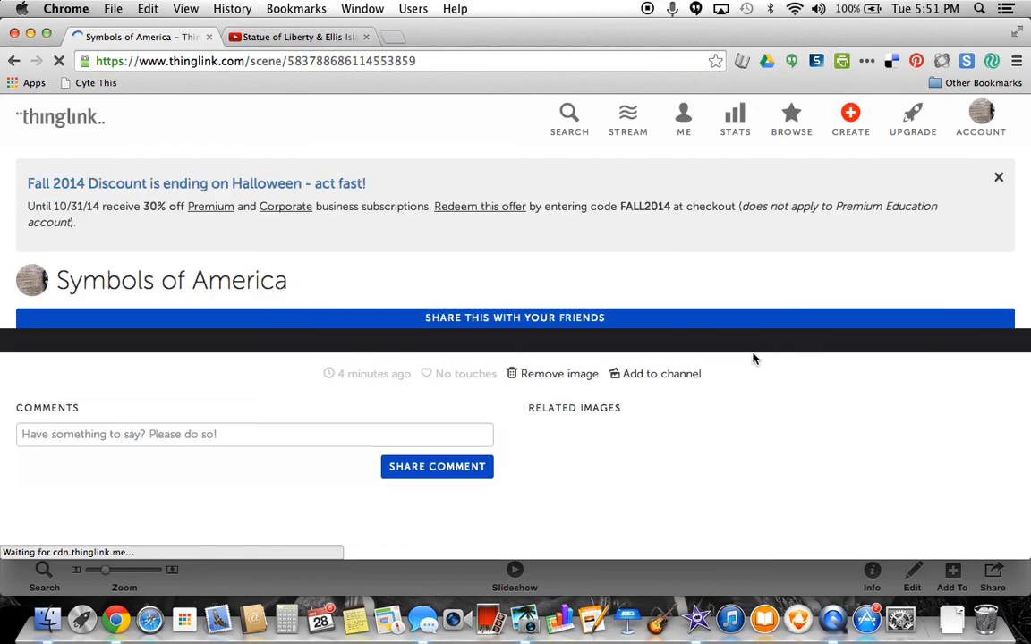
scroll(701, 389, "down", 4)
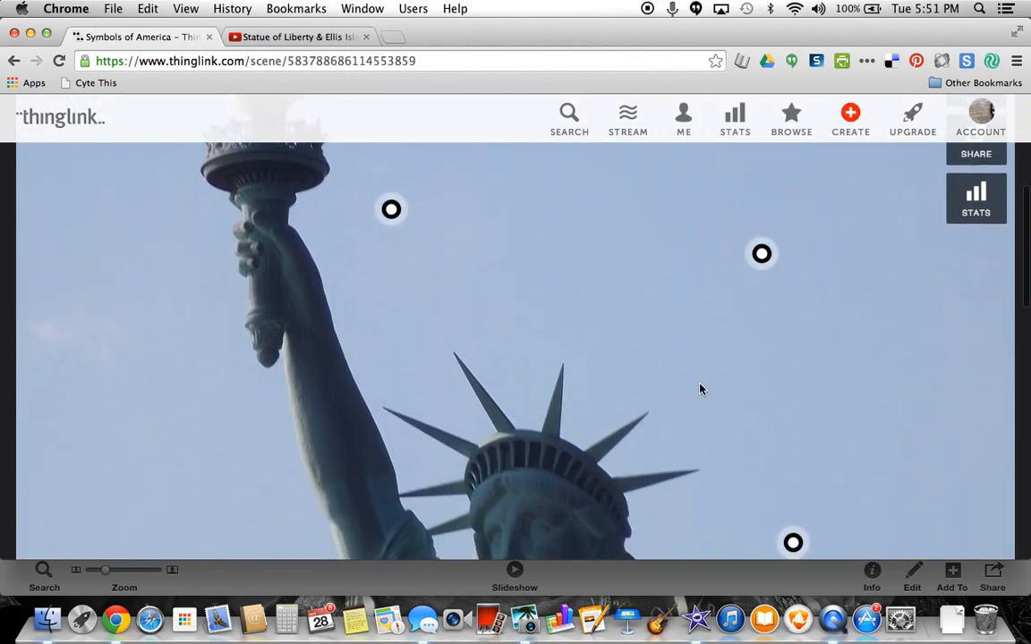
mouse_move(391, 210)
scroll(672, 357, "down", 3)
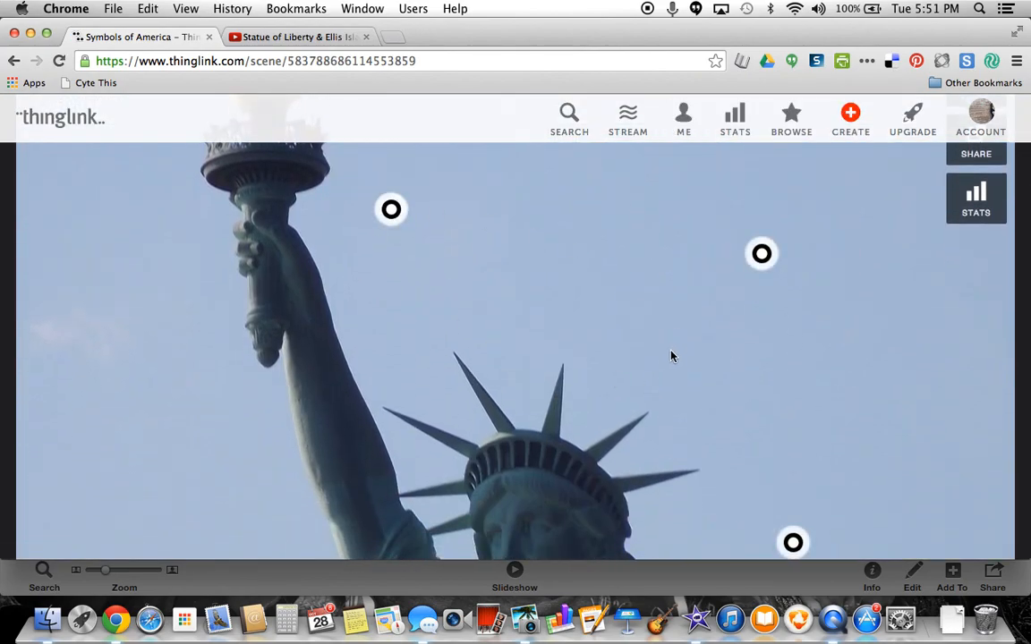
mouse_move(792, 345)
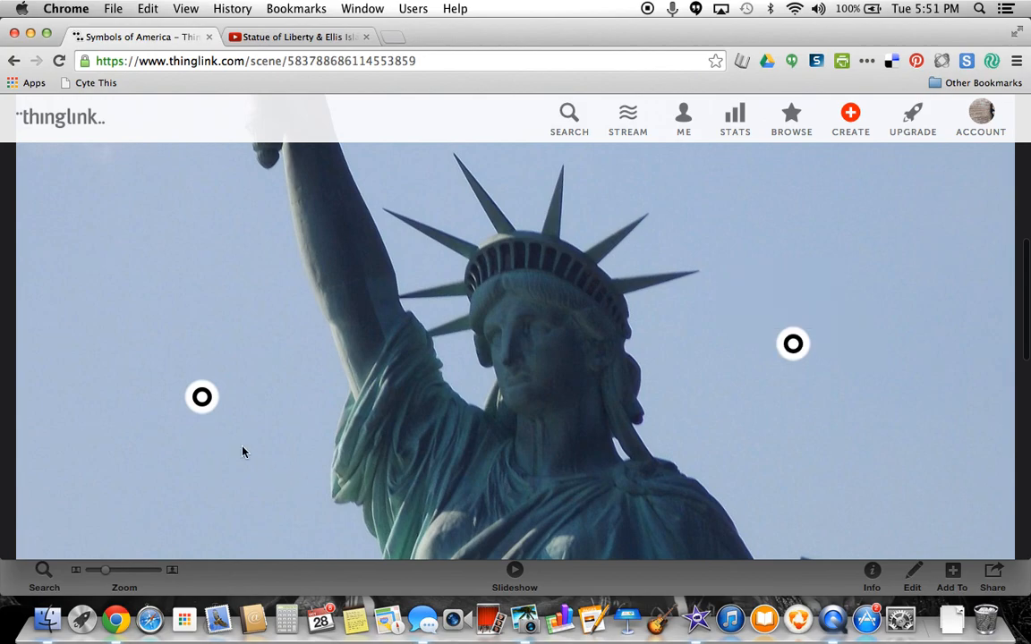
- Review the image's sharing options, highlighting its link and its embed code, and close them
scroll(466, 420, "up", 1)
scroll(477, 428, "up", 10)
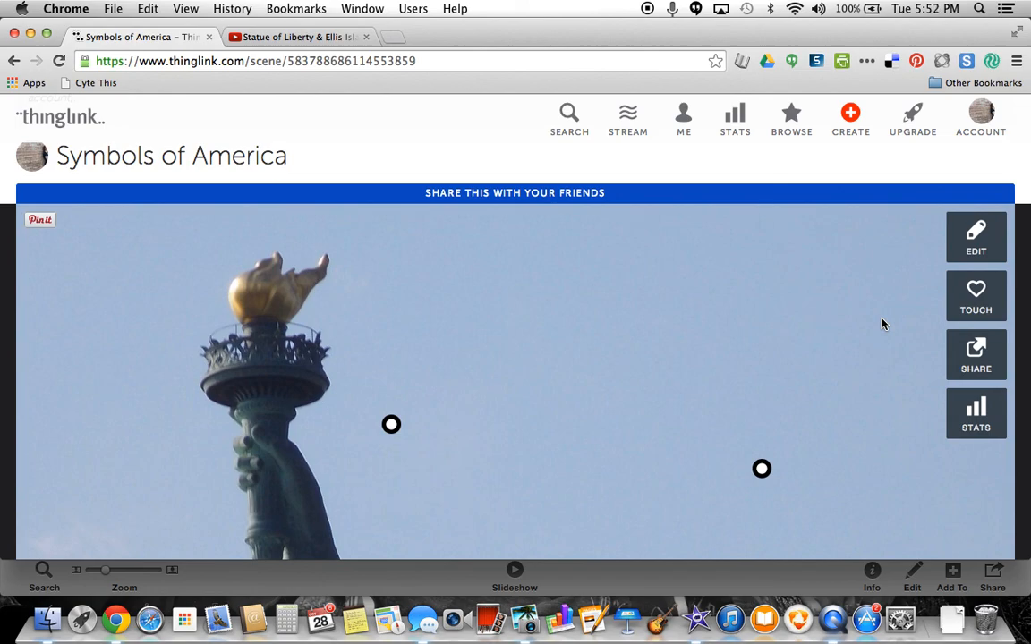
left_click(973, 360)
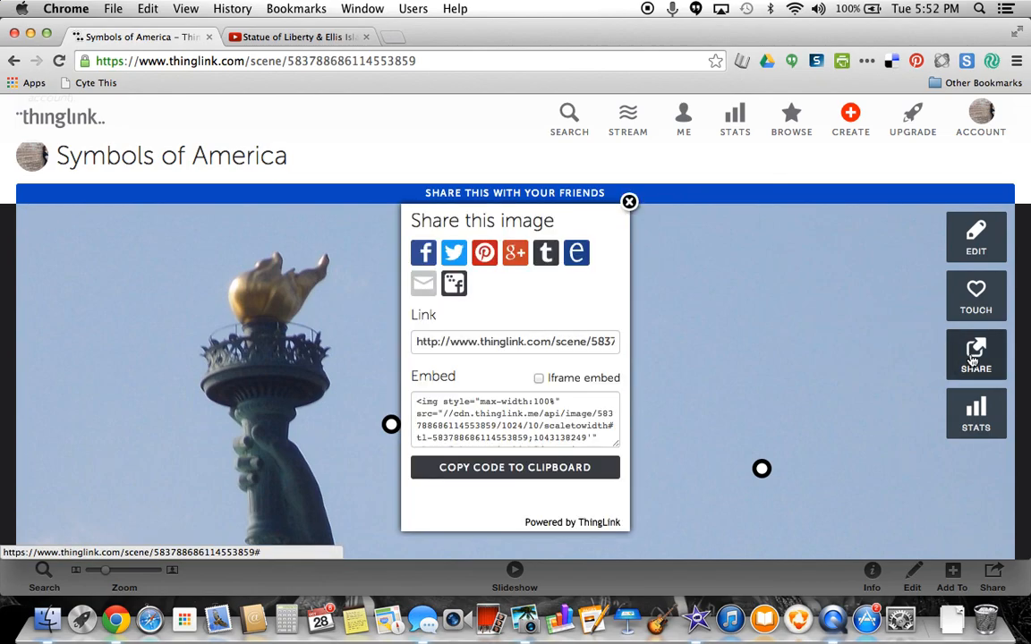
left_click(512, 341)
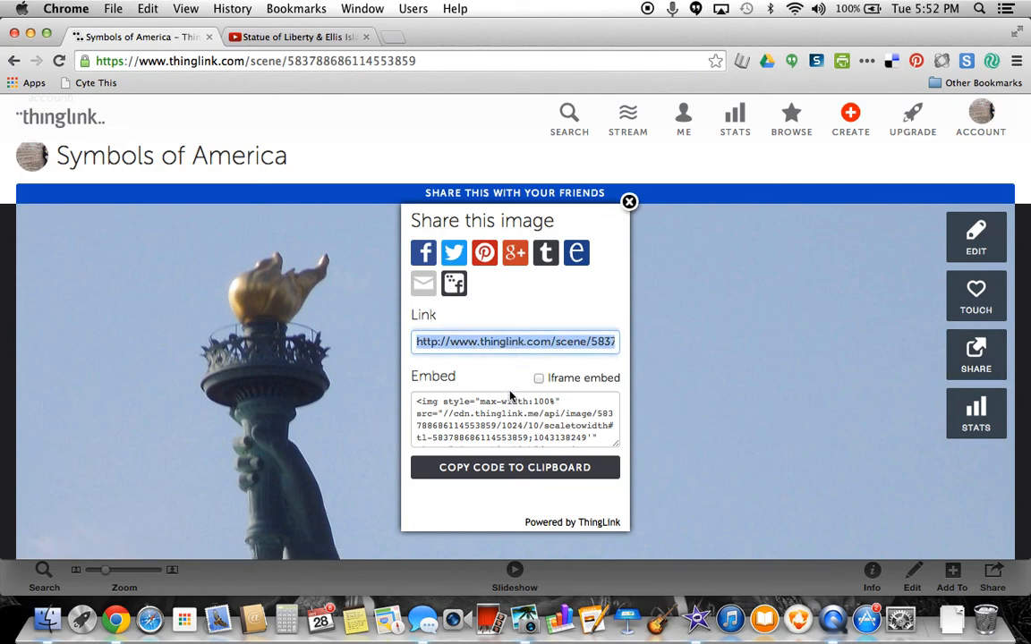
left_click(501, 422)
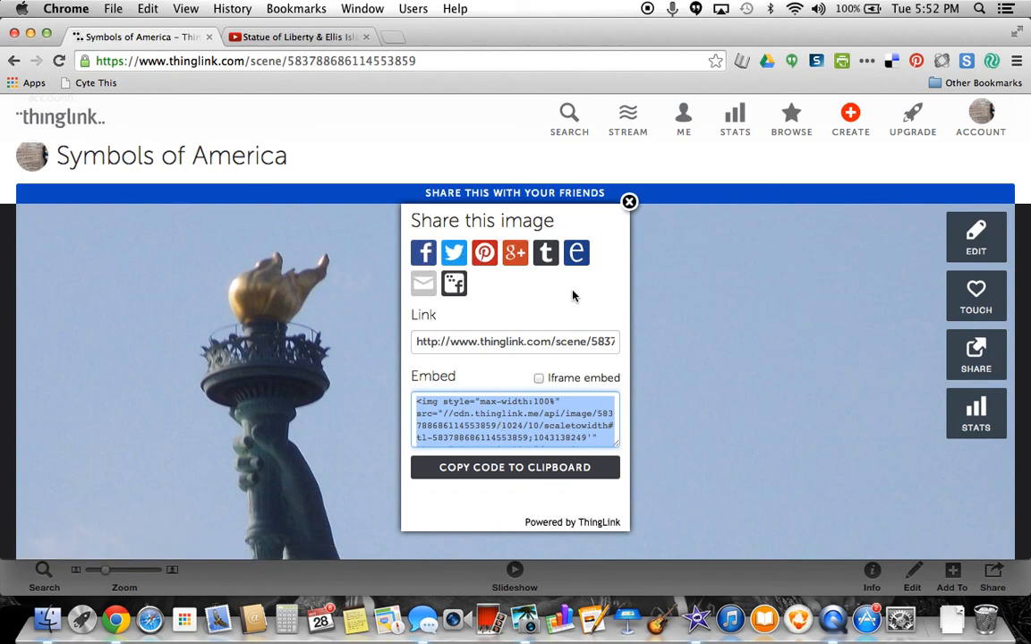
left_click(629, 203)
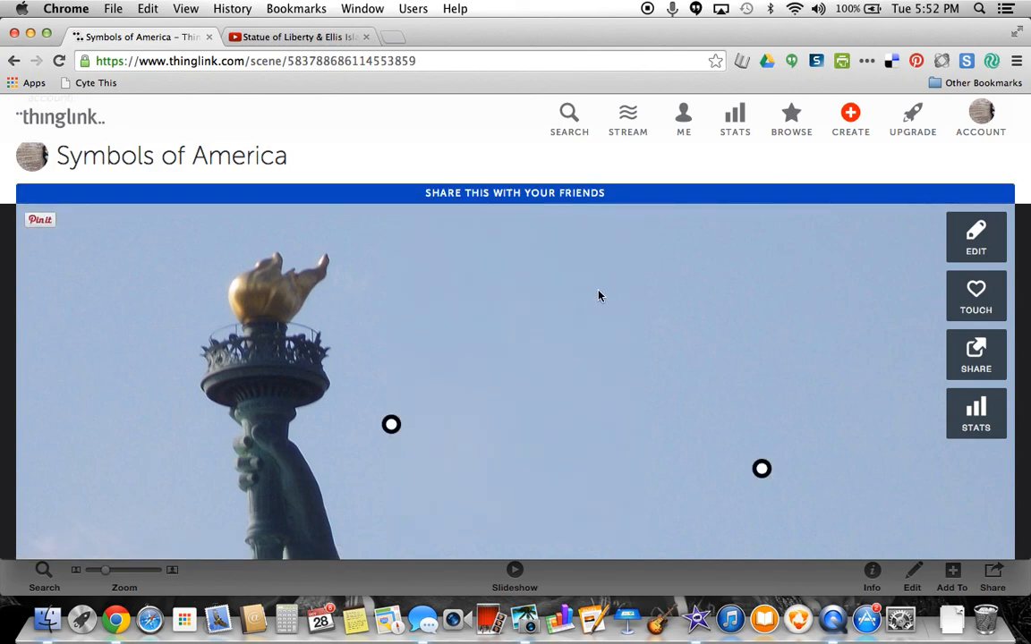
scroll(599, 296, "down", 2)
scroll(598, 295, "down", 4)
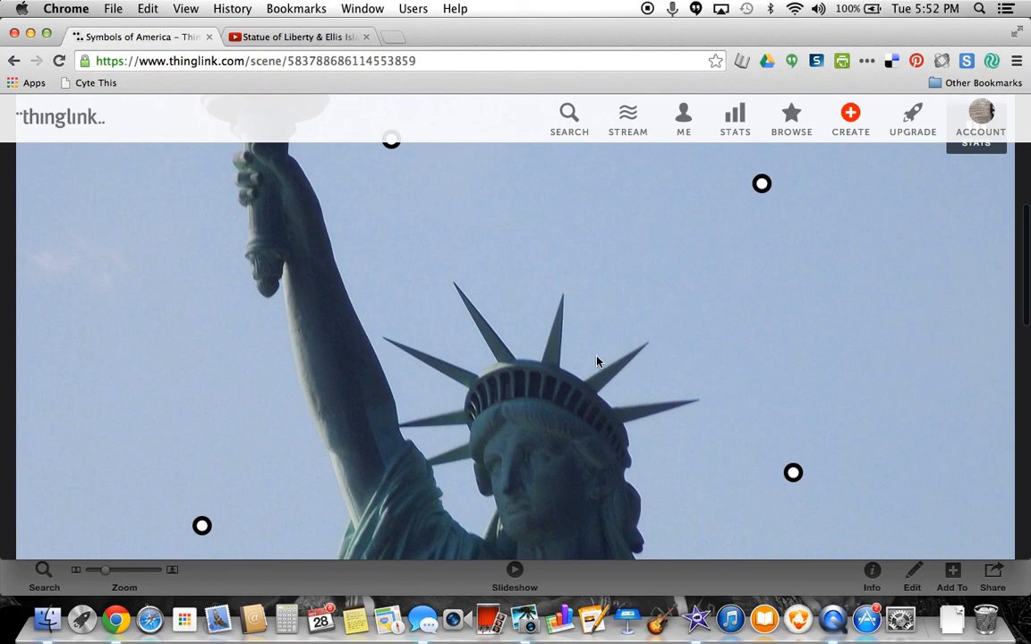
scroll(598, 359, "down", 2)
scroll(598, 360, "down", 1)
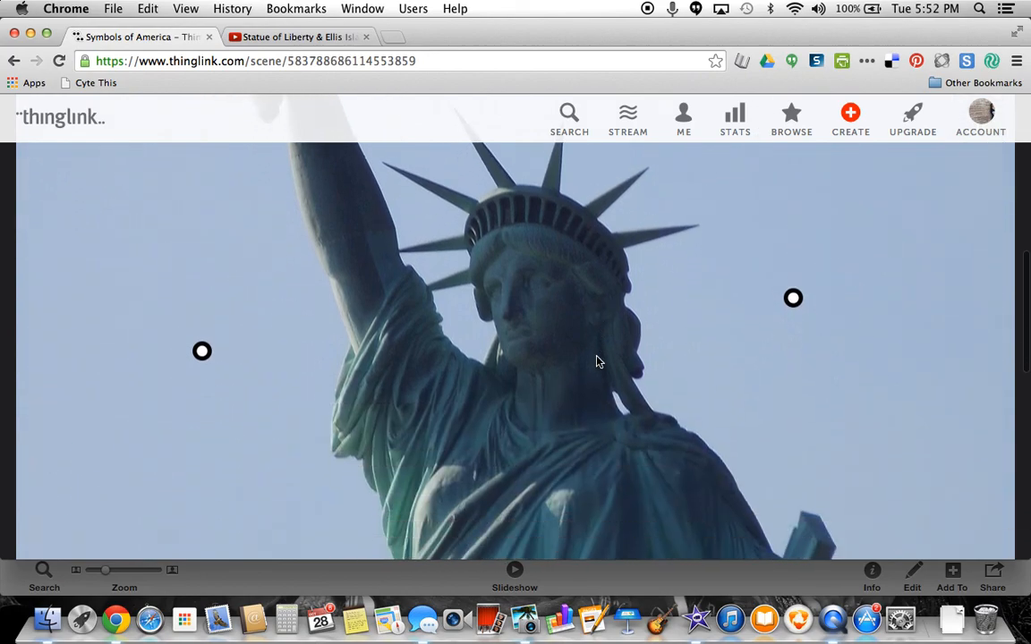
scroll(598, 361, "up", 2)
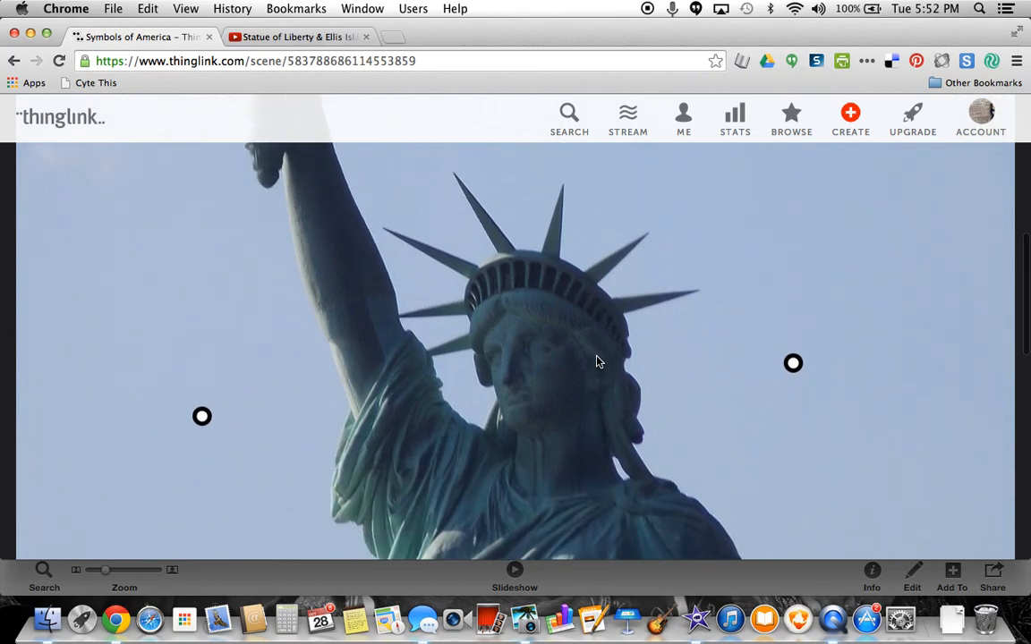